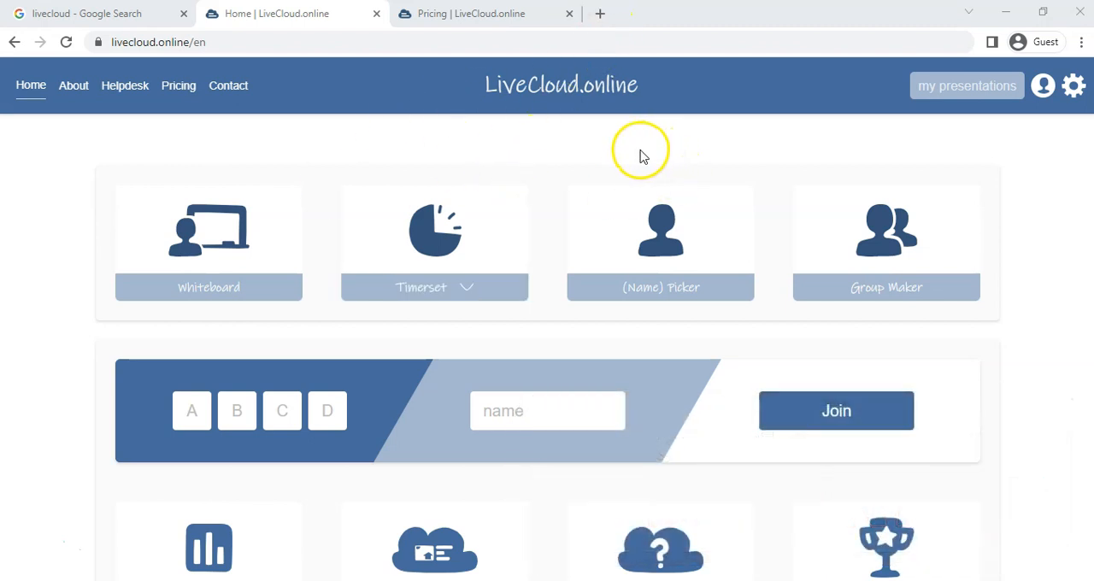
- Open a Live Poll and start it with the three coloured smiley faces as answer options
scroll(642, 157, "down", 1)
scroll(643, 157, "down", 2)
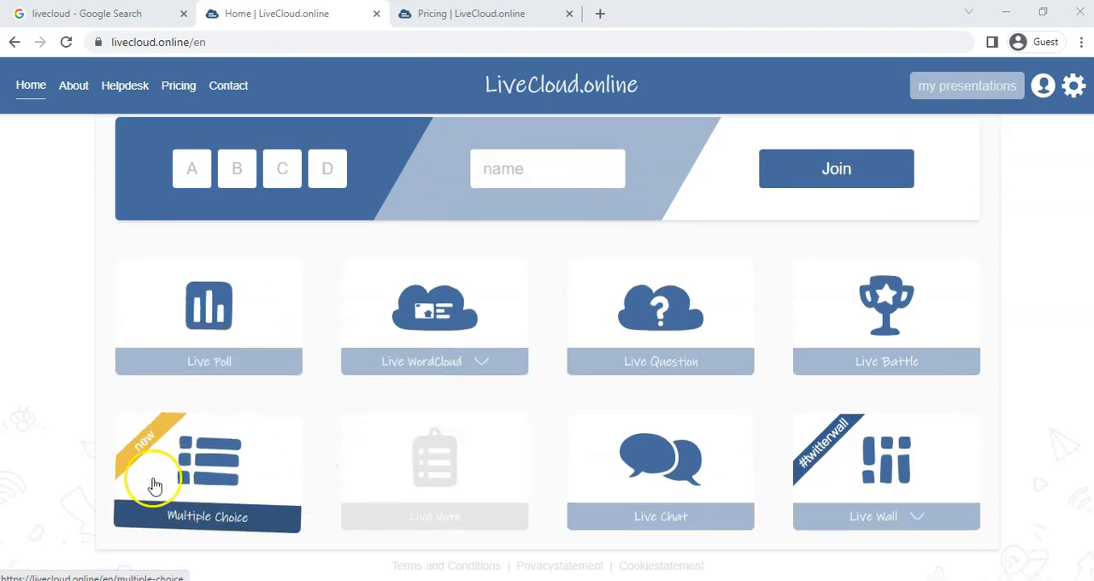
left_click(212, 311)
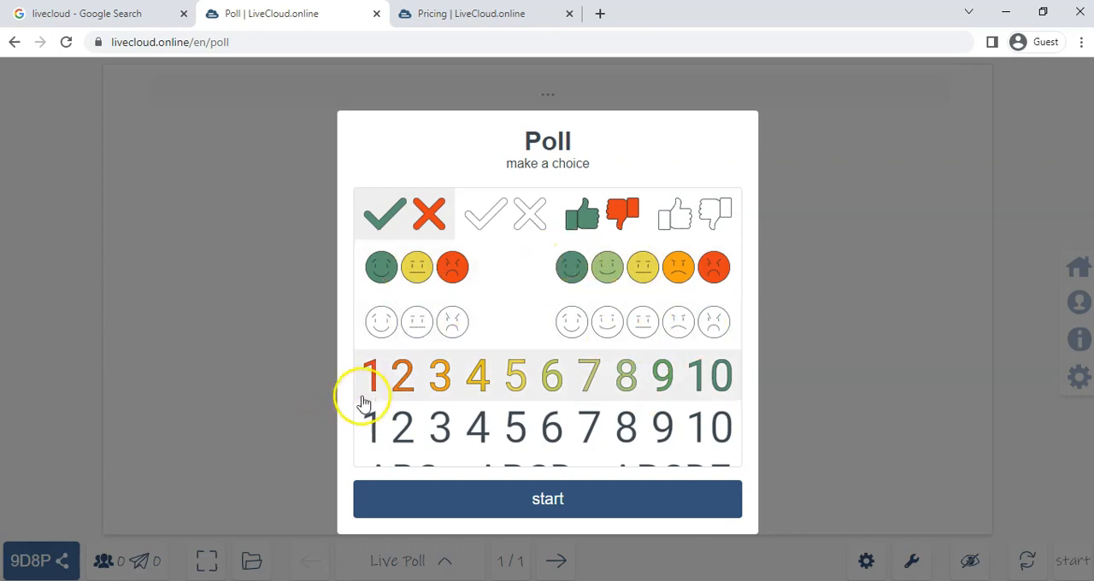
scroll(718, 390, "down", 1)
scroll(718, 390, "down", 1)
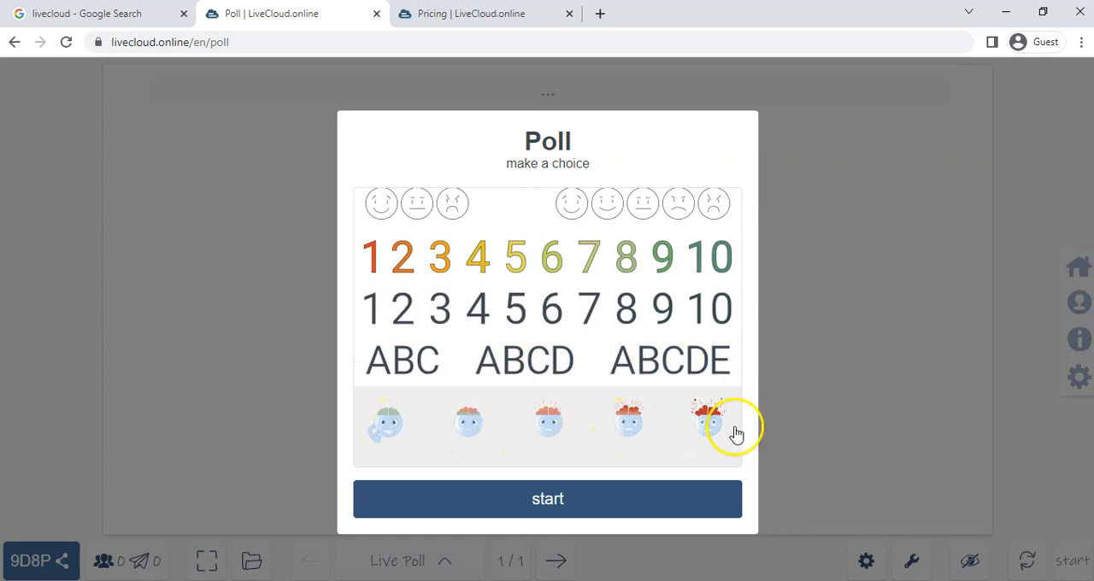
scroll(549, 419, "up", 3)
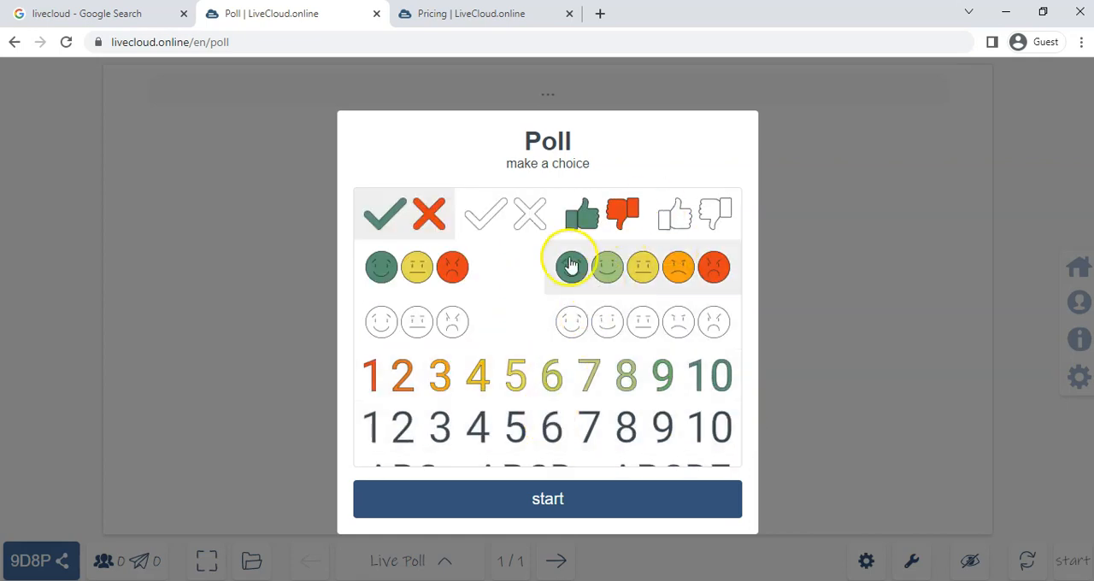
left_click(429, 273)
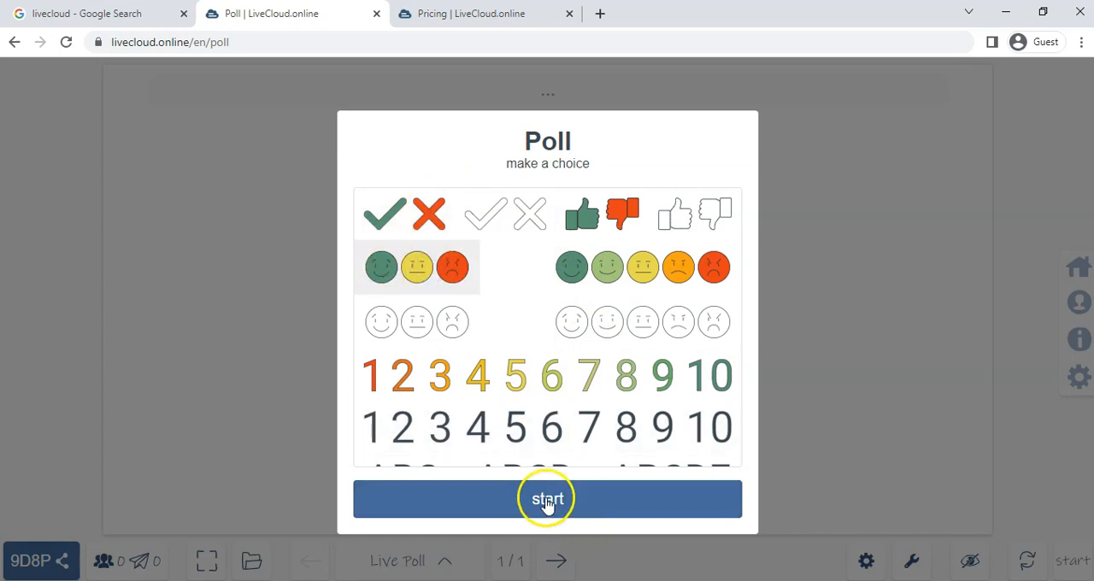
left_click(548, 500)
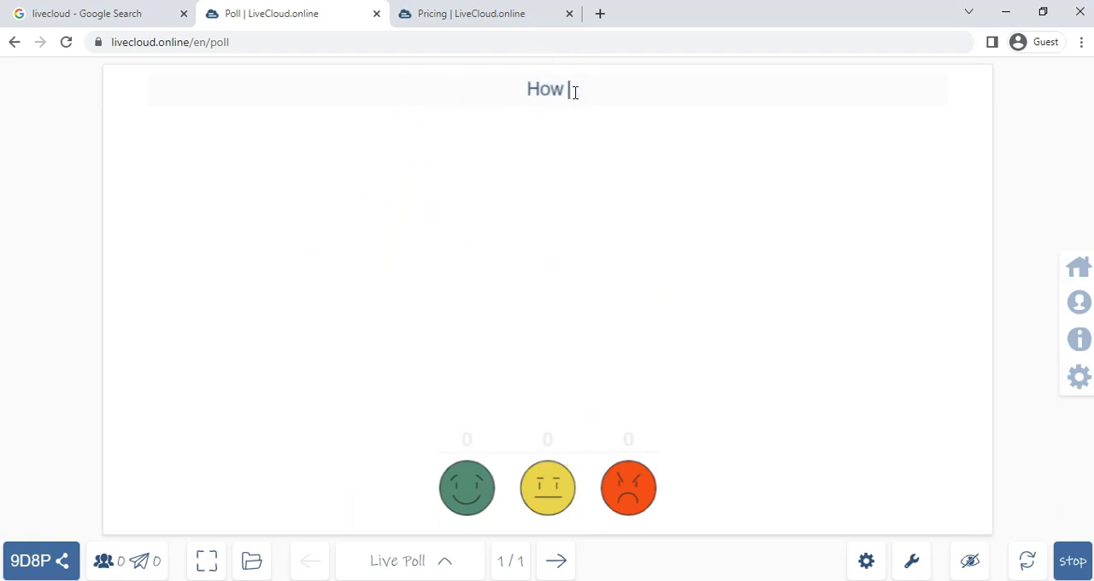
- Enter the poll question "How do you feel about this website?"
type("el a")
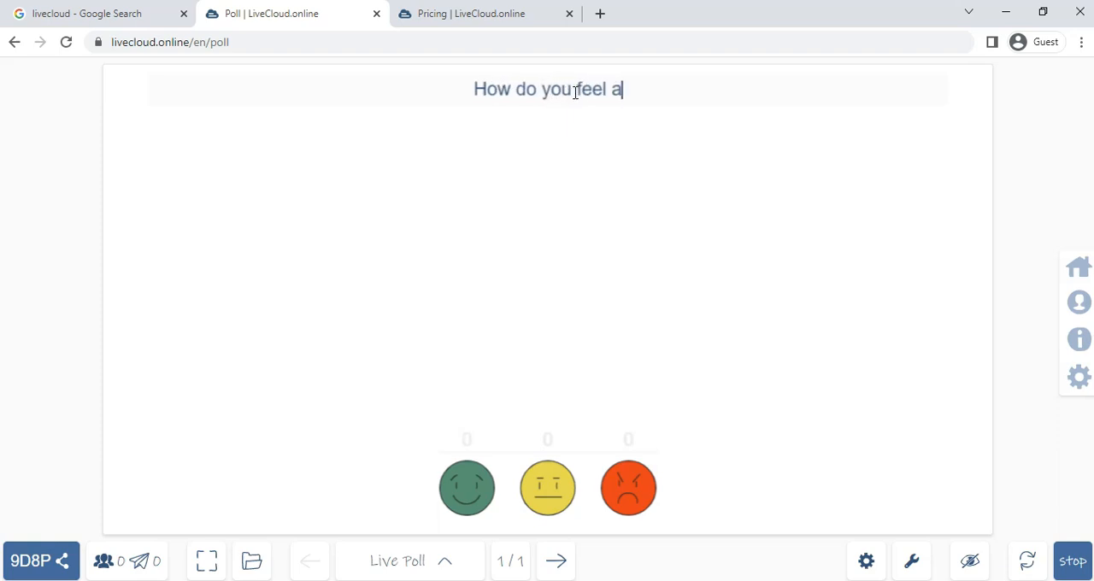
type("bout this websi")
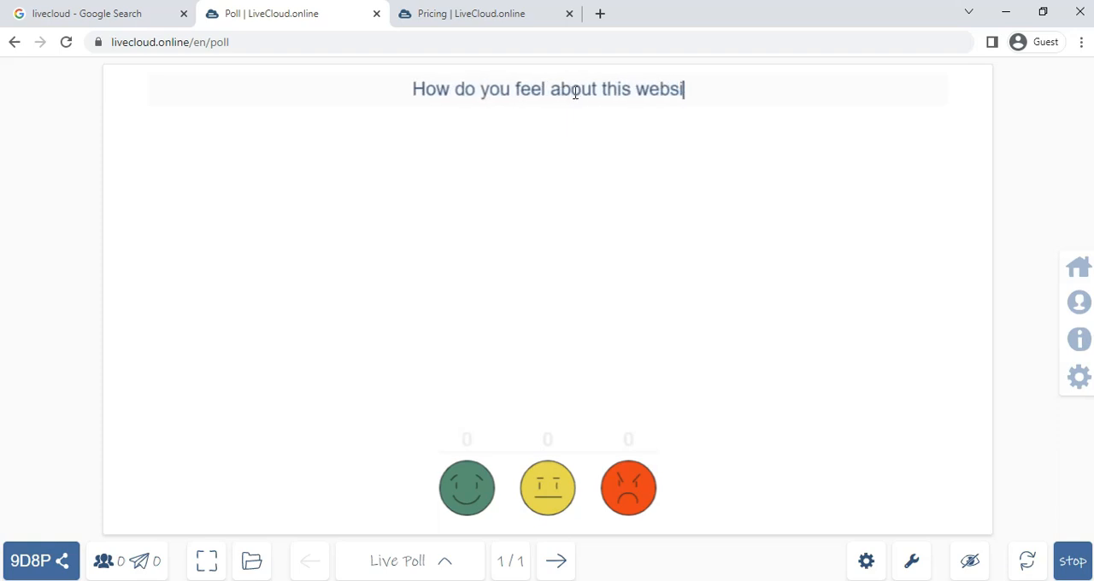
type("te?")
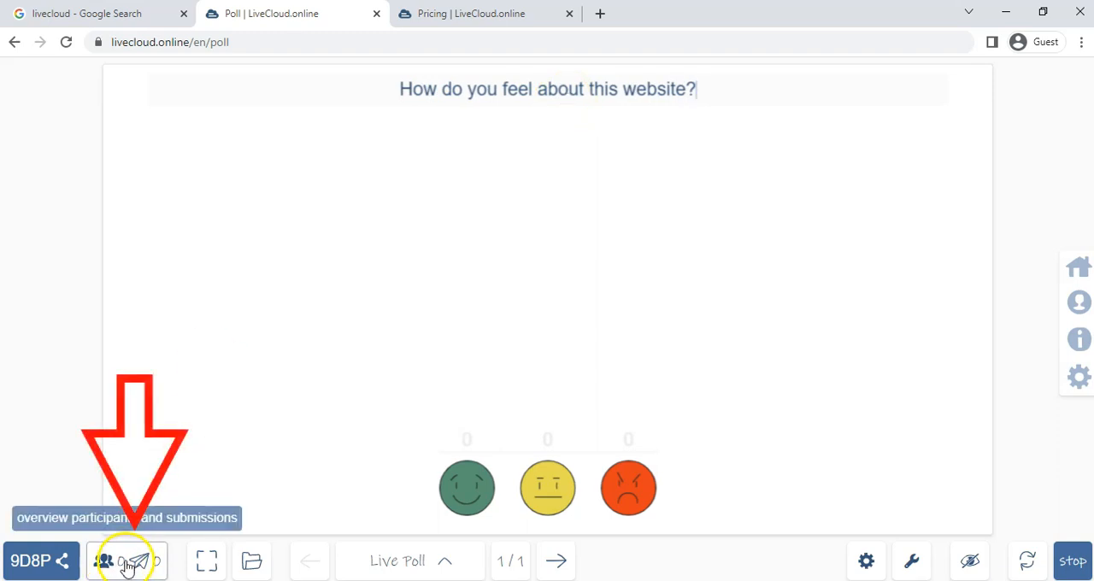
- Show the poll's QR code from its interaction-code details, and move the separate participant browser window clear of it
left_click(54, 569)
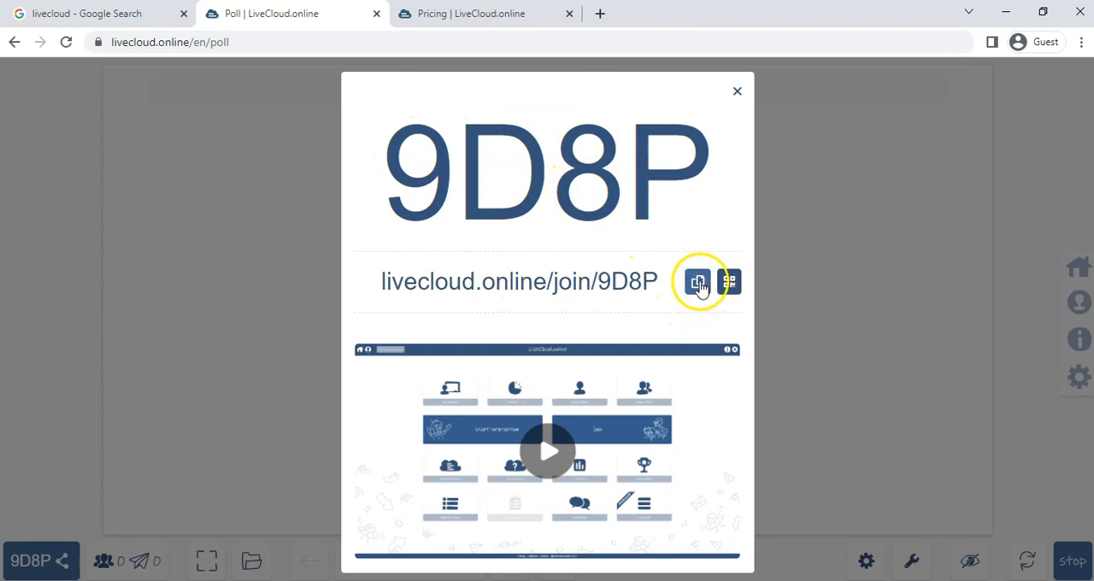
left_click(734, 286)
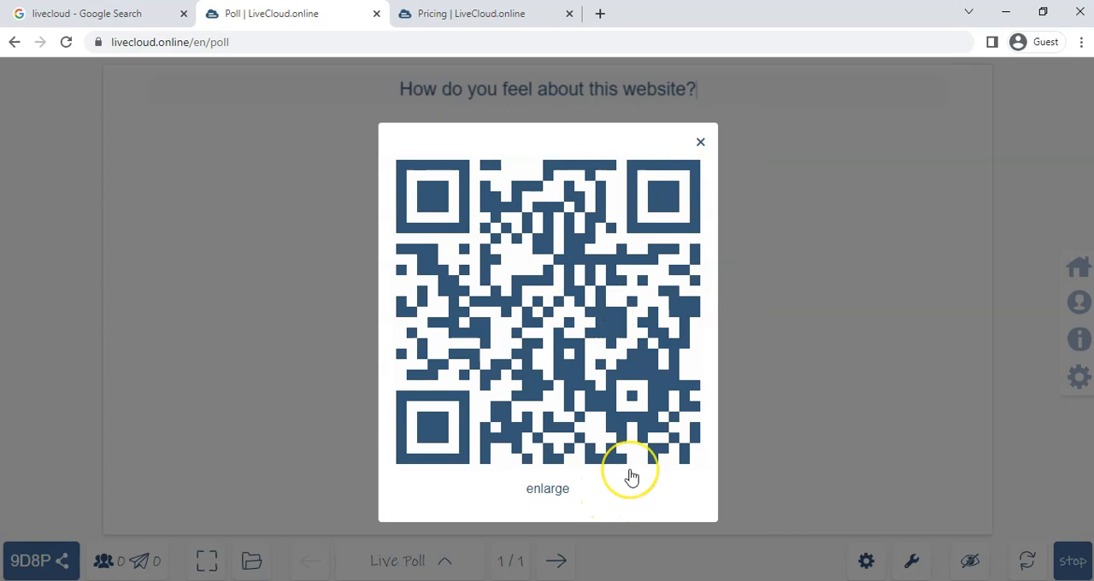
left_click(594, 580)
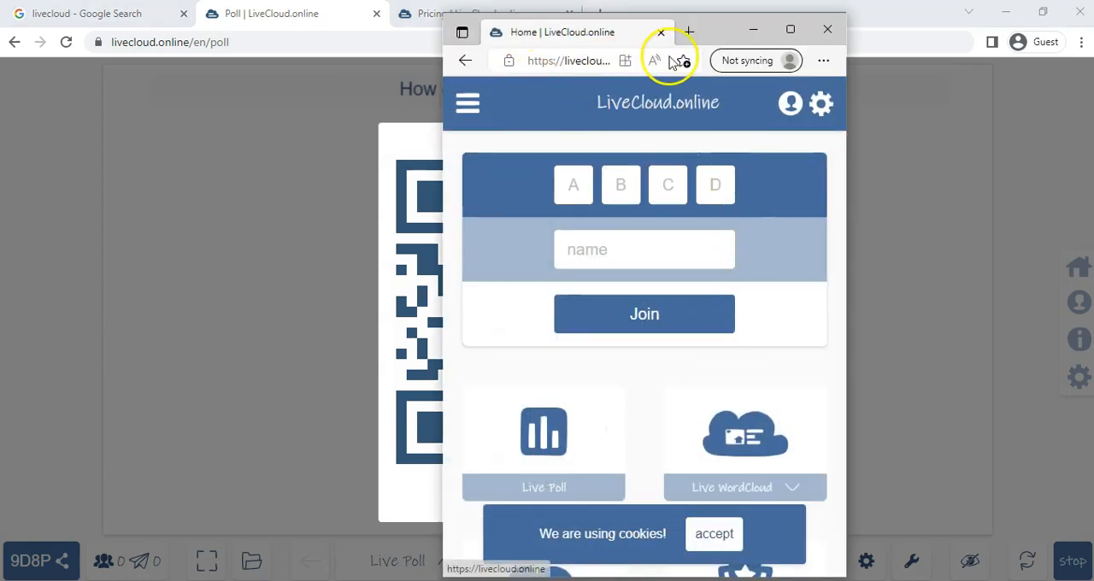
left_click_drag(723, 26, 968, 28)
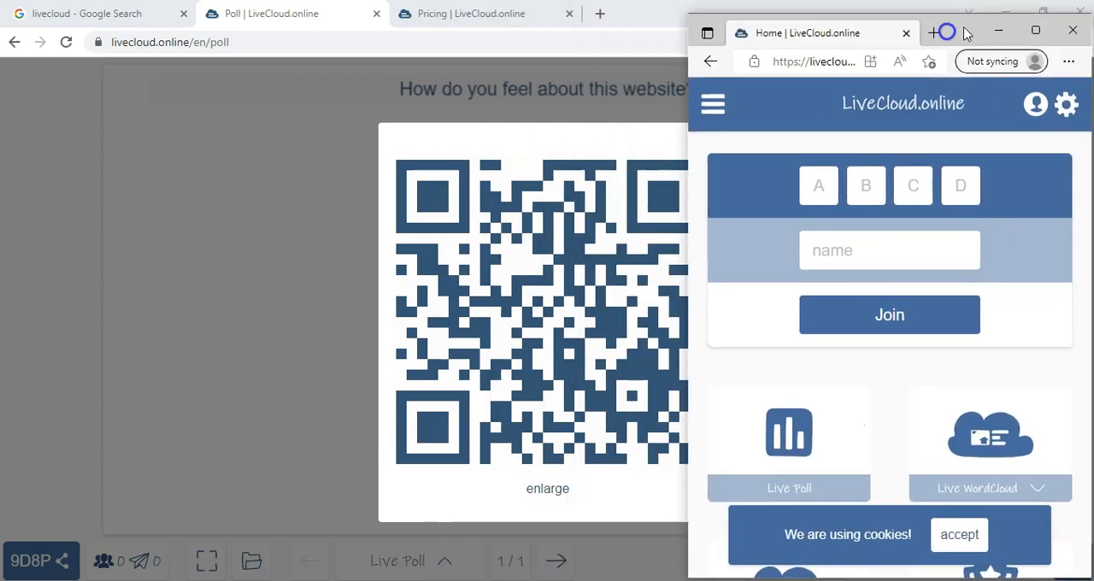
left_click(503, 146)
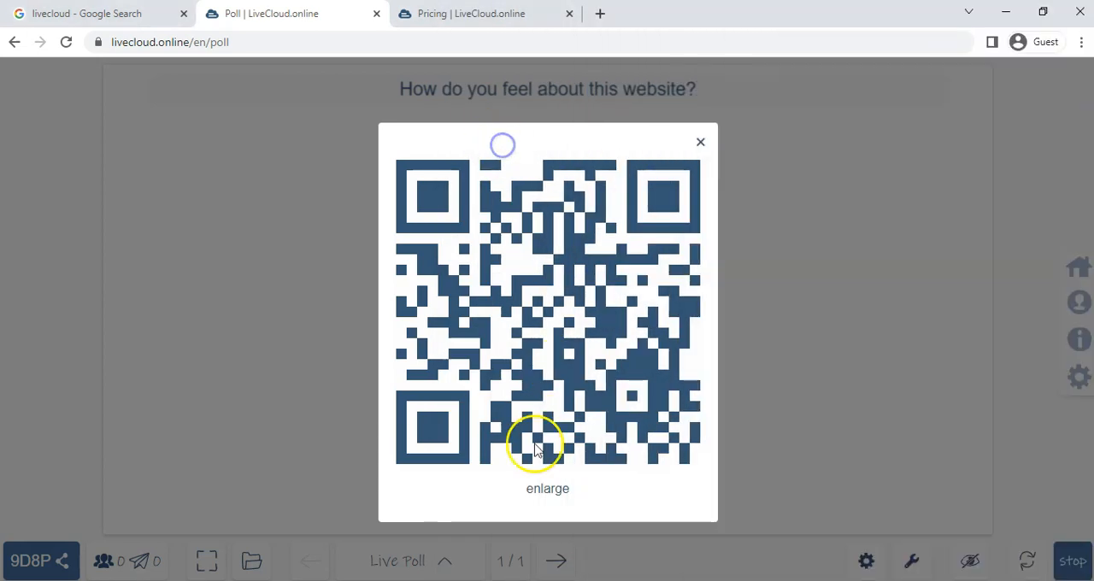
left_click(700, 142)
- Join the poll from the participant window using the displayed interaction code and the participant's name, and accept the cookies
left_click(40, 566)
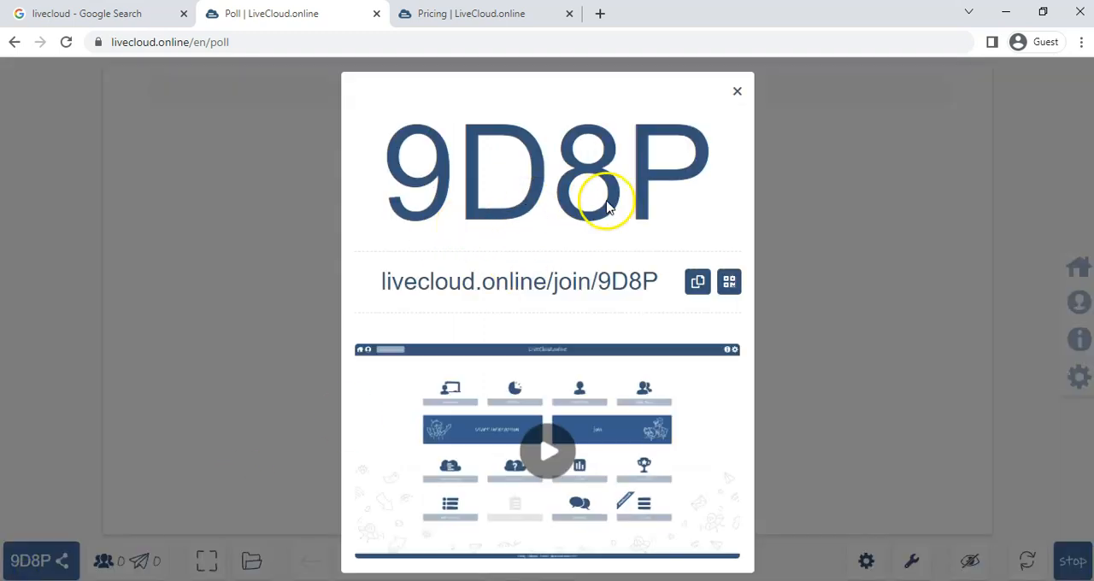
key("alt+Tab")
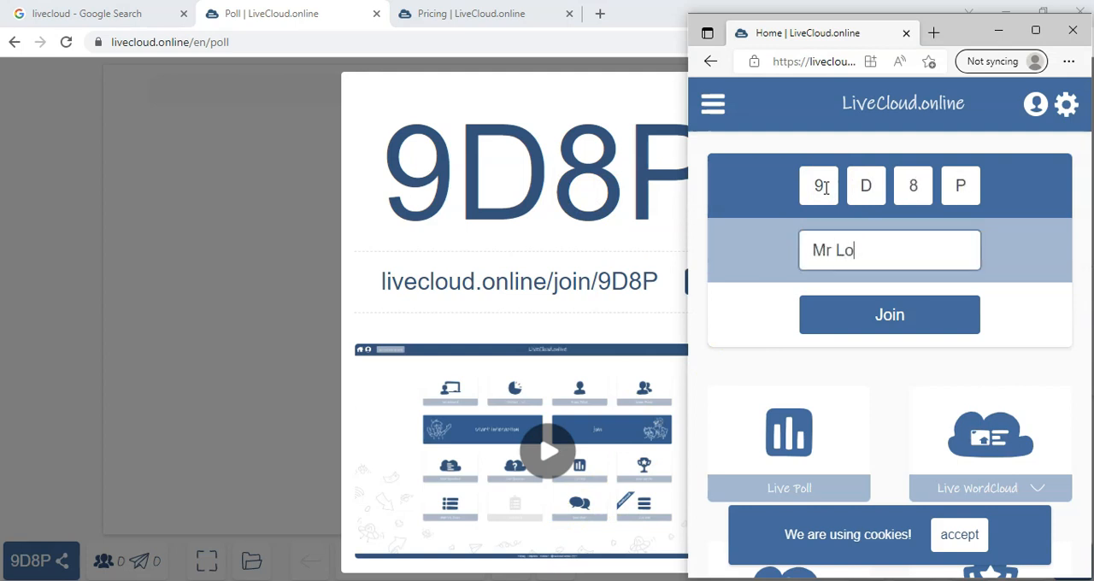
left_click(897, 318)
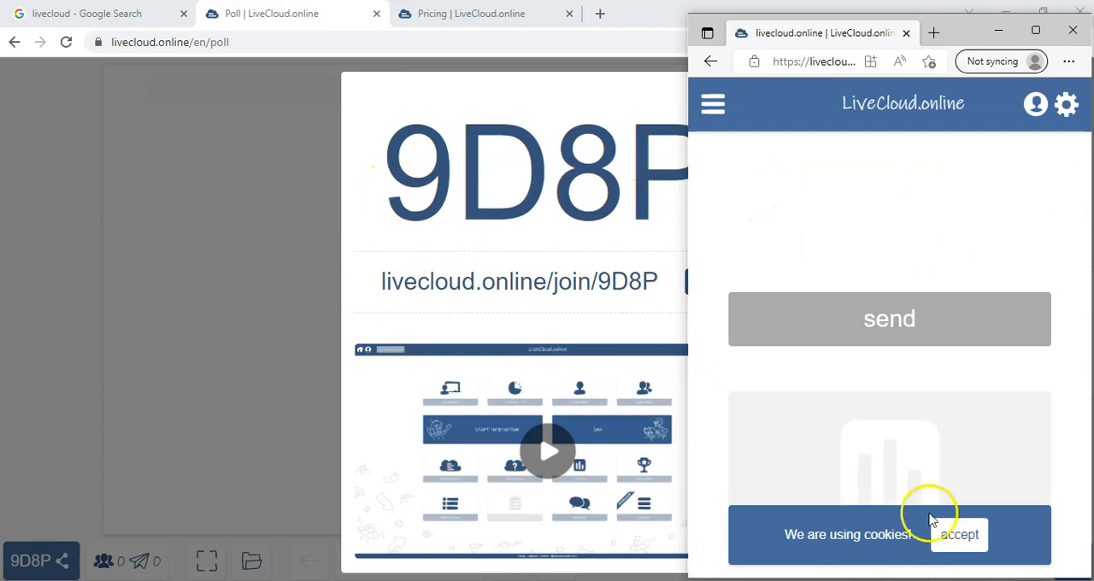
left_click(968, 536)
left_click(781, 235)
left_click(874, 242)
left_click(798, 232)
left_click(889, 246)
left_click(1007, 237)
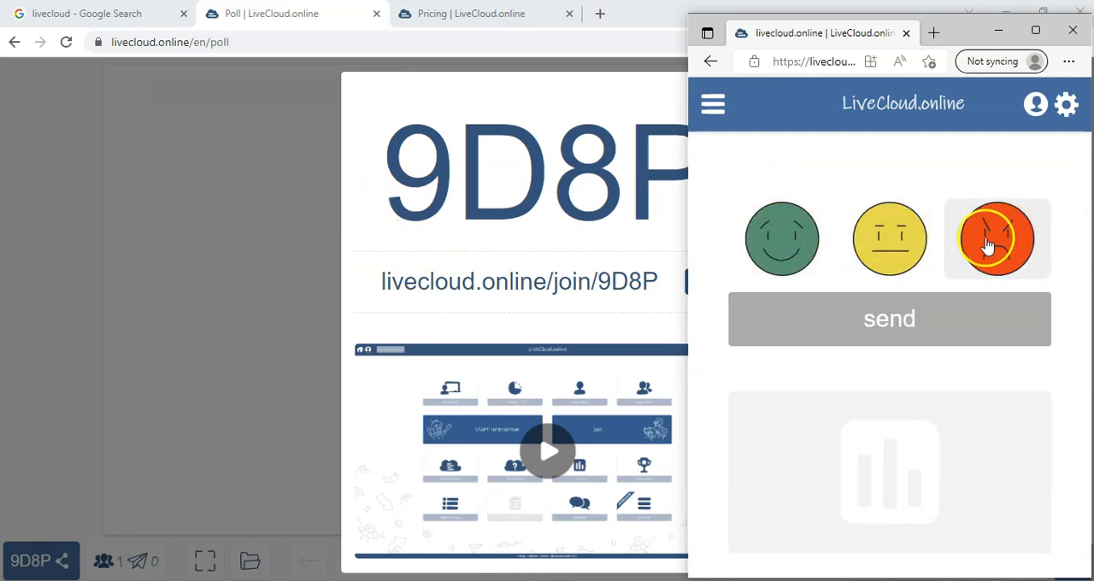
- Return to the host's poll and check its participant overview for the newly joined participant
left_click(117, 564)
left_click(217, 274)
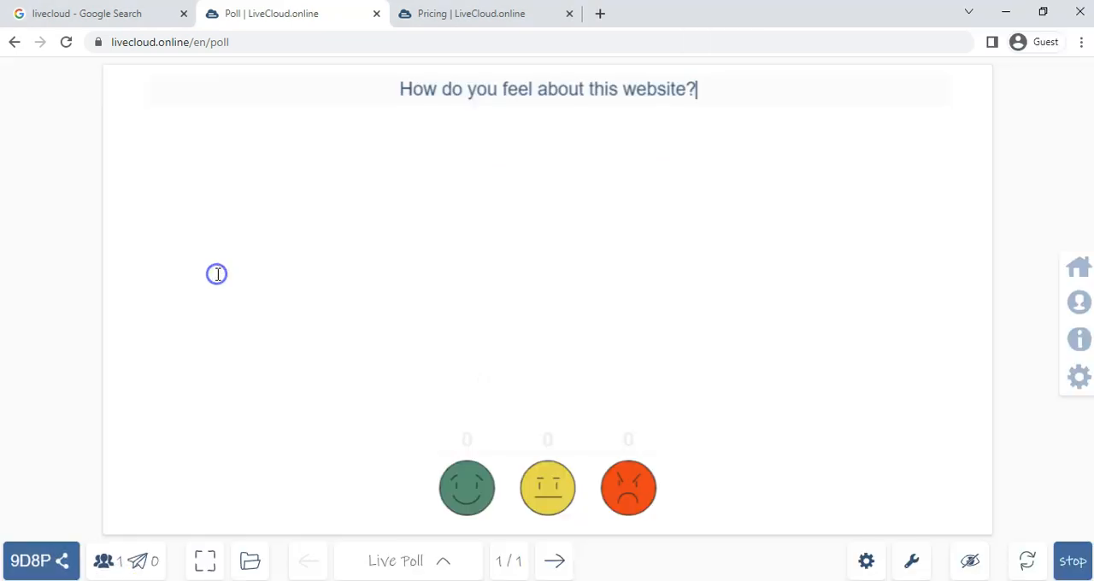
left_click(113, 566)
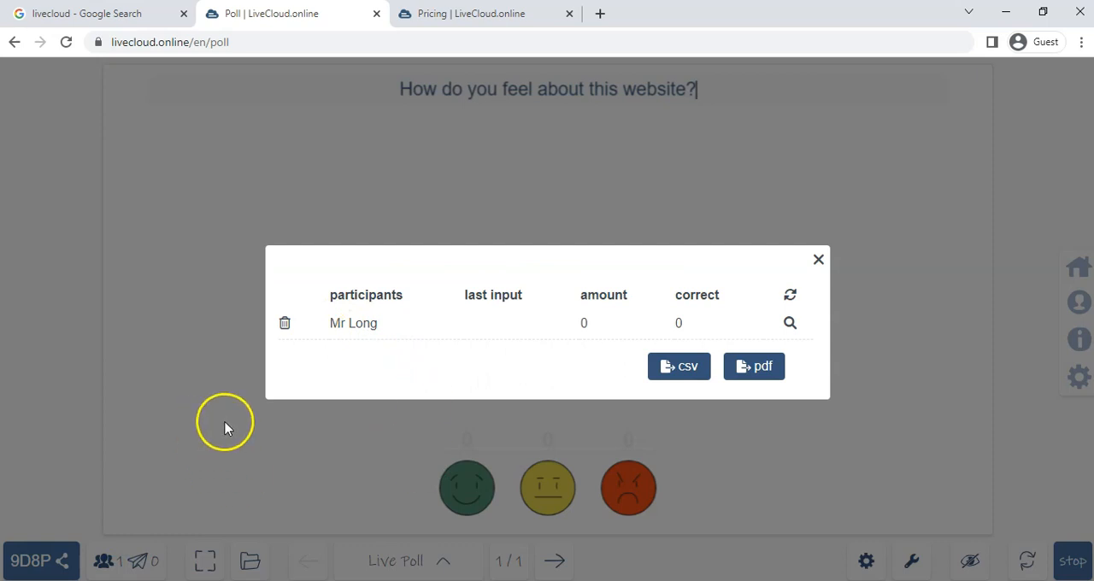
left_click(818, 259)
- Submit the green smiley answer from the participant window, and minimize that window
key("alt+Tab")
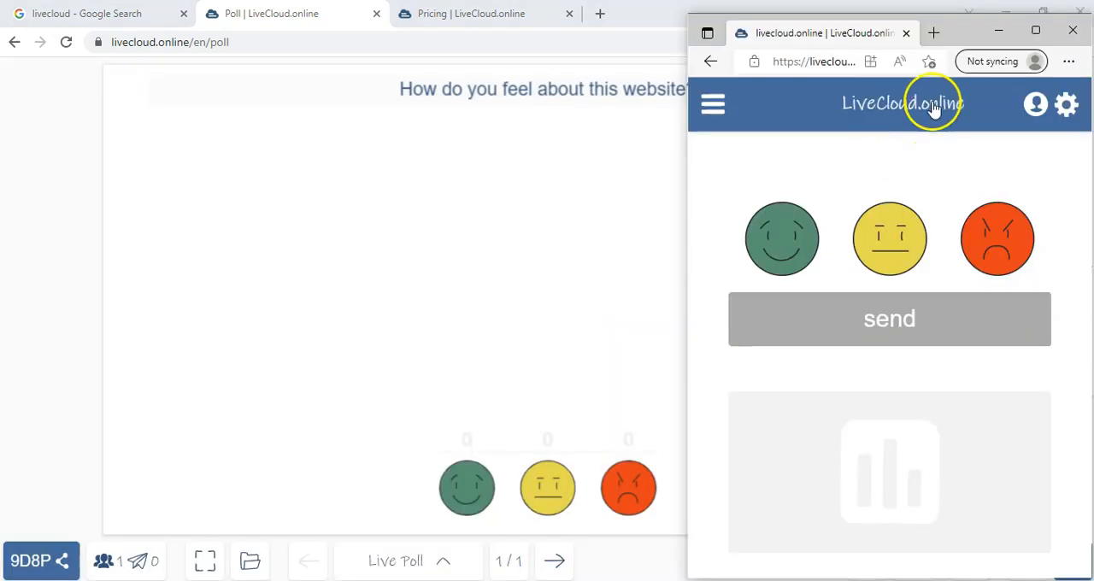
left_click(791, 240)
left_click(894, 322)
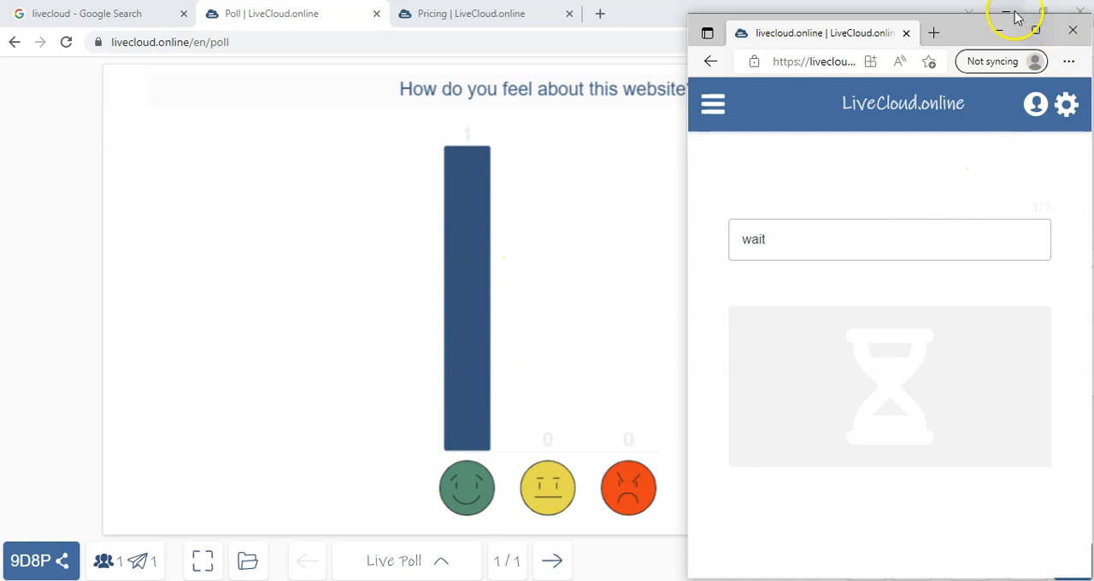
left_click(999, 31)
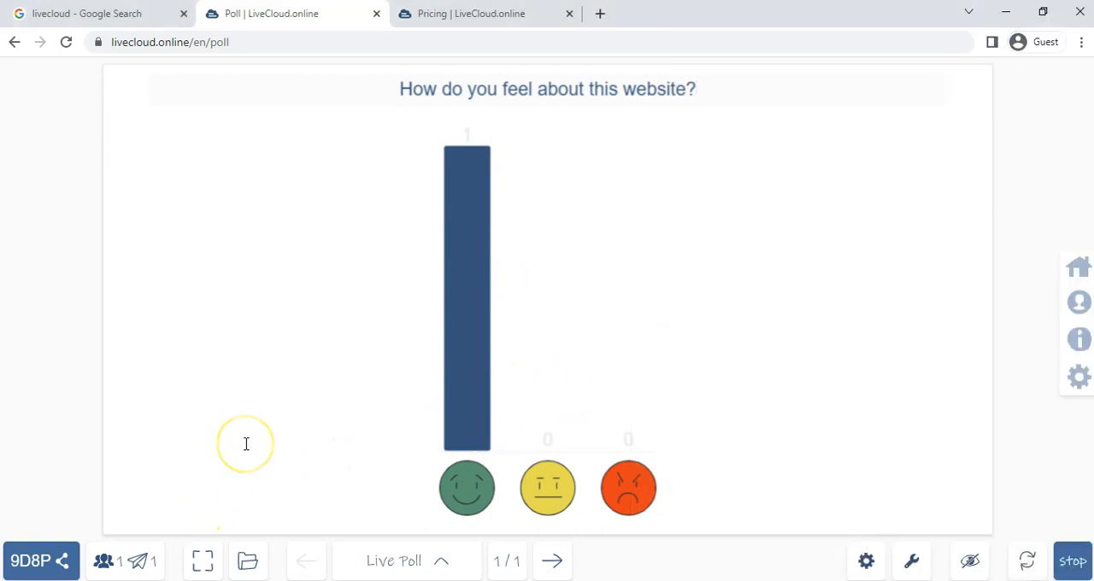
- Examine the participant overview for who has joined and each participant's last input and number of answers
left_click(110, 561)
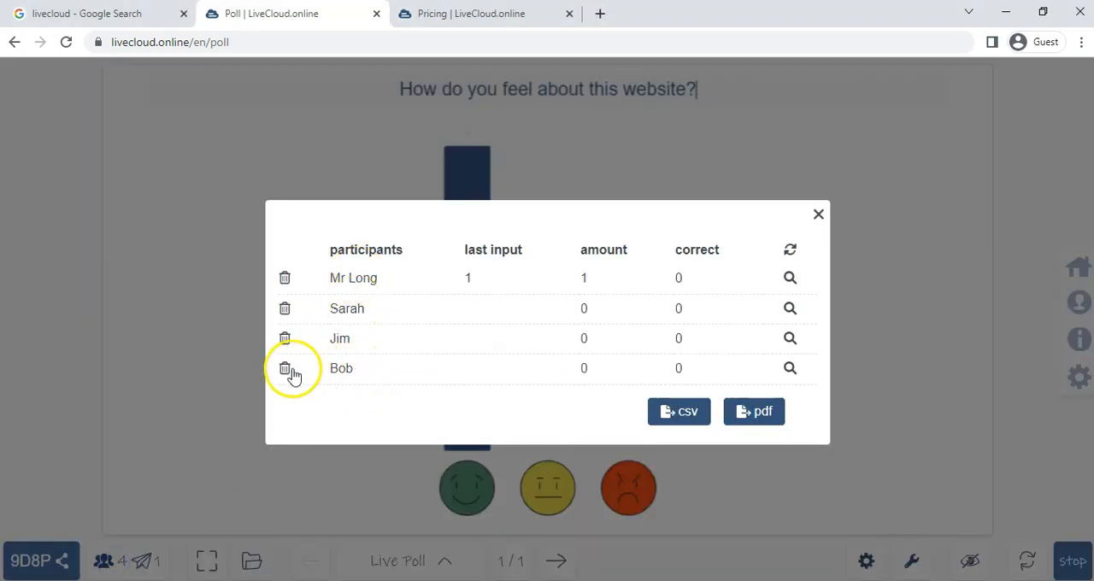
left_click(820, 215)
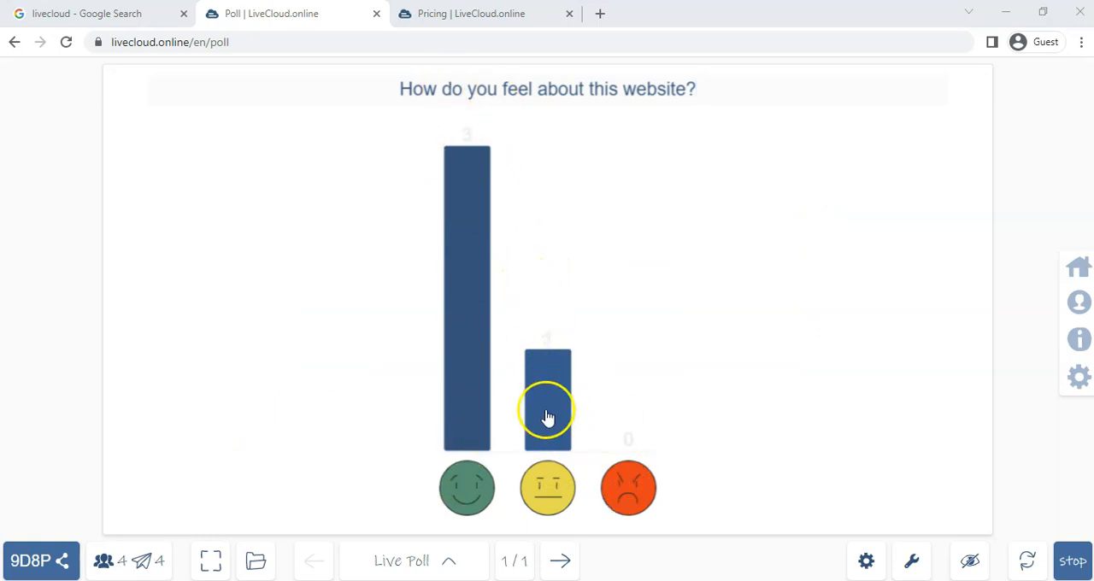
left_click(121, 567)
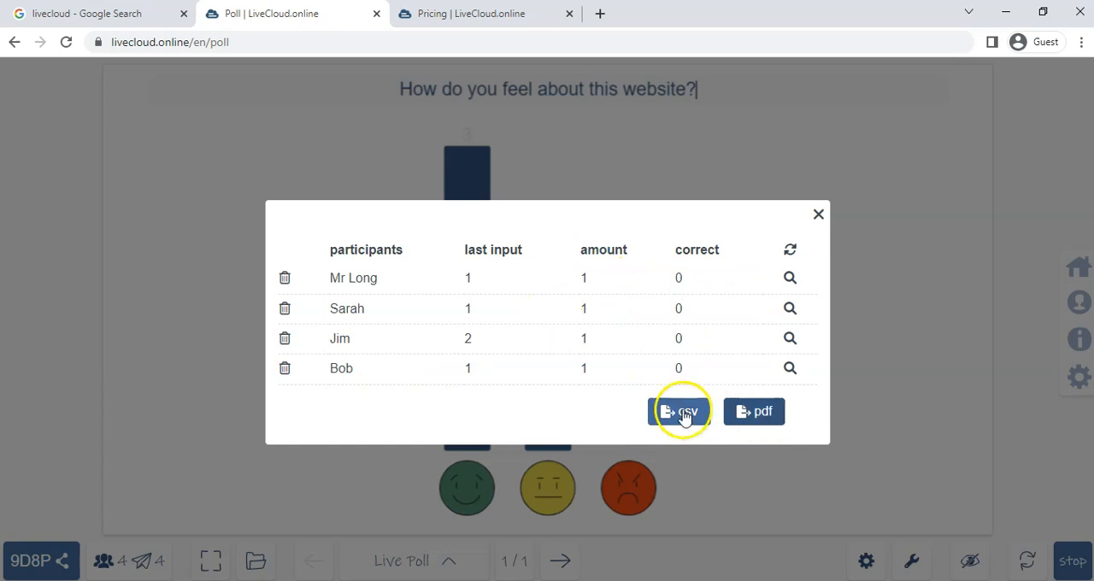
left_click(819, 216)
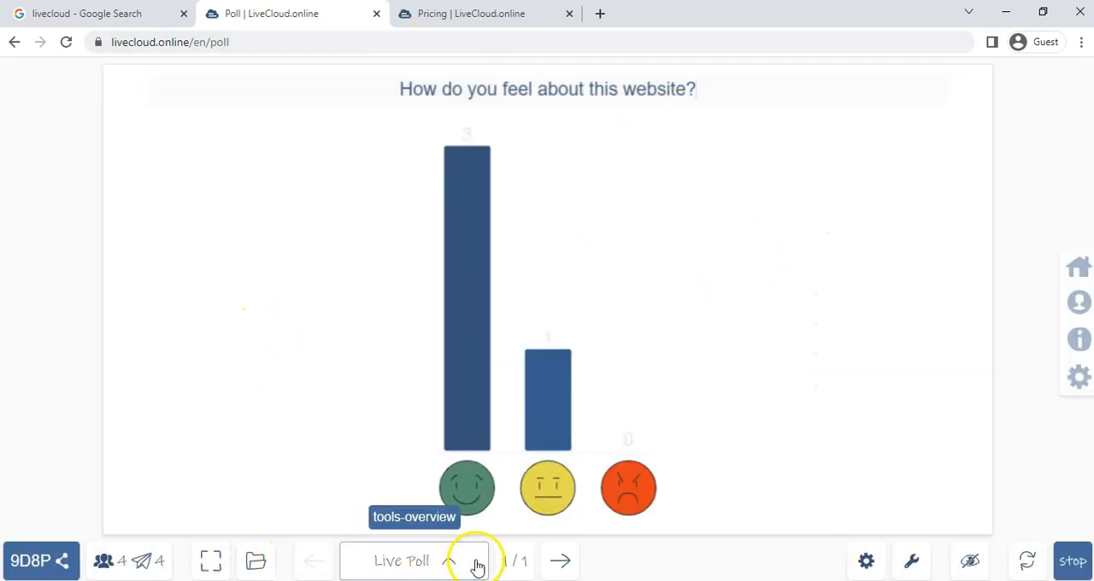
- Add a second Live Poll slide with answer options A, B, C and D, and start it with the question "ygjgjh"
left_click(449, 563)
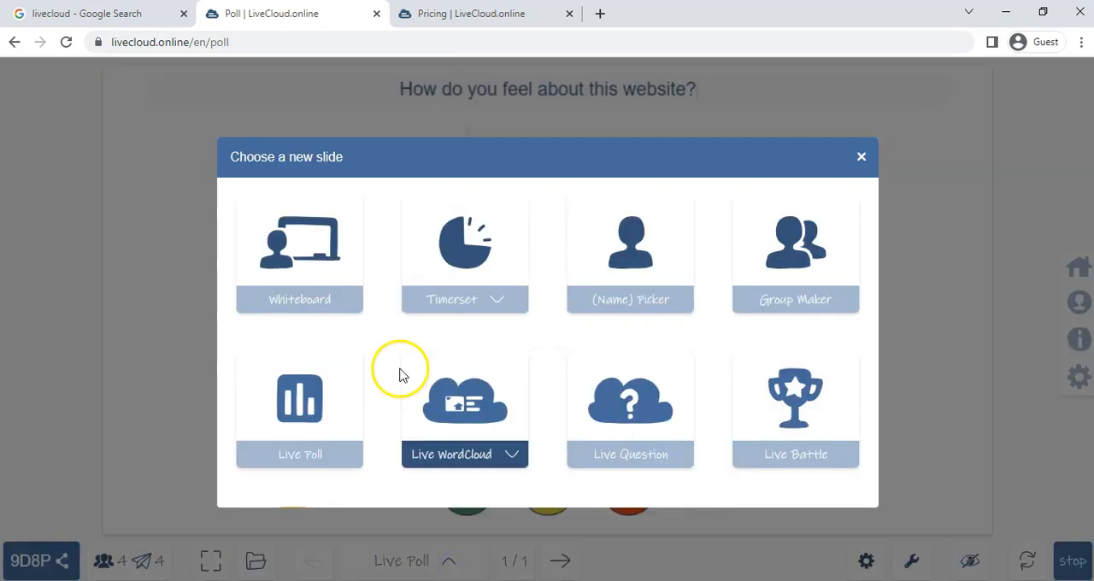
left_click(319, 442)
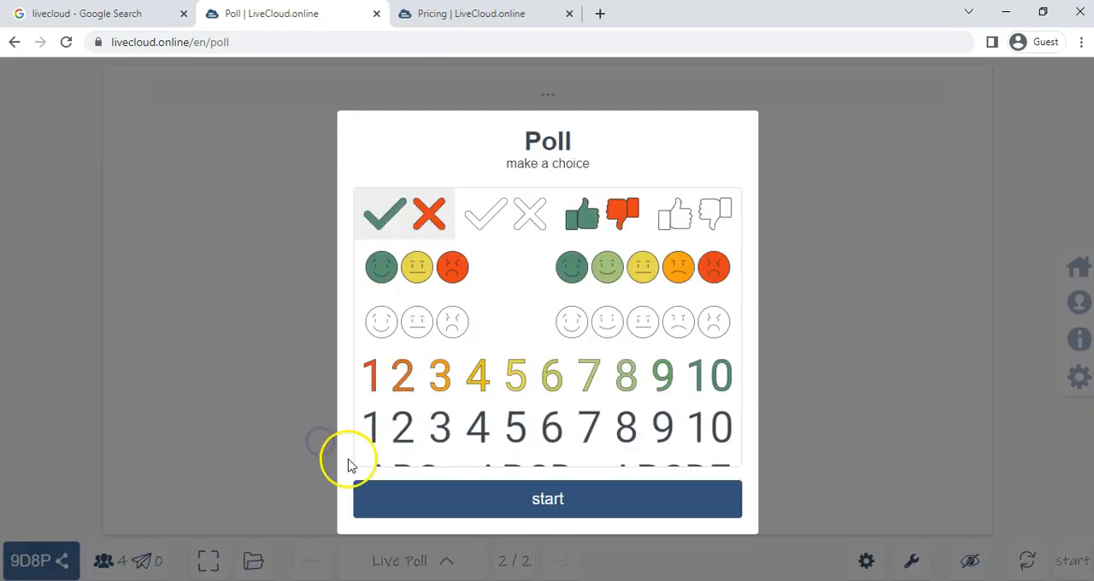
scroll(610, 336, "down", 2)
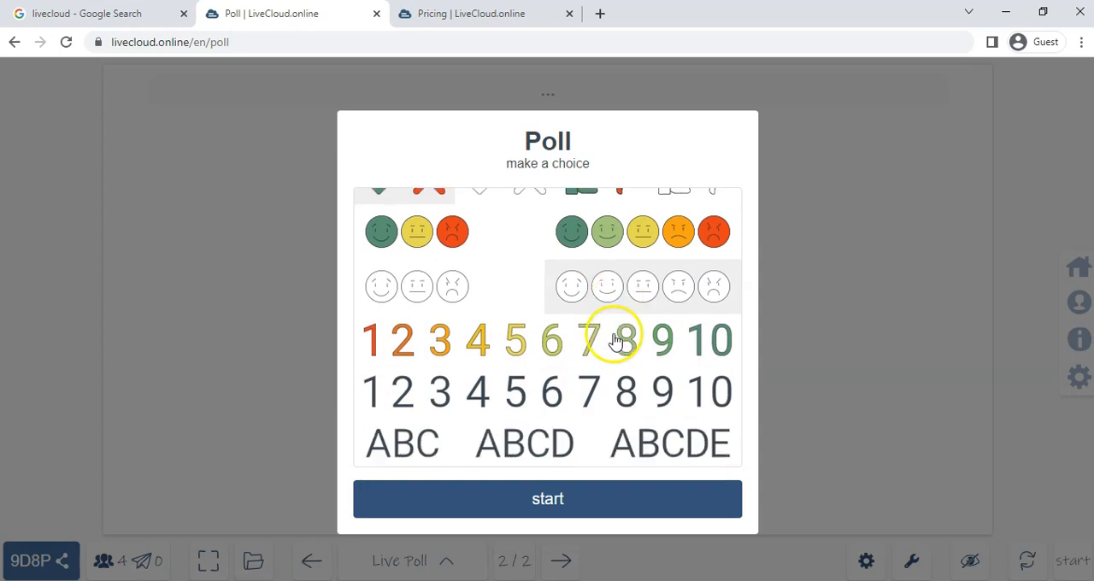
left_click(569, 501)
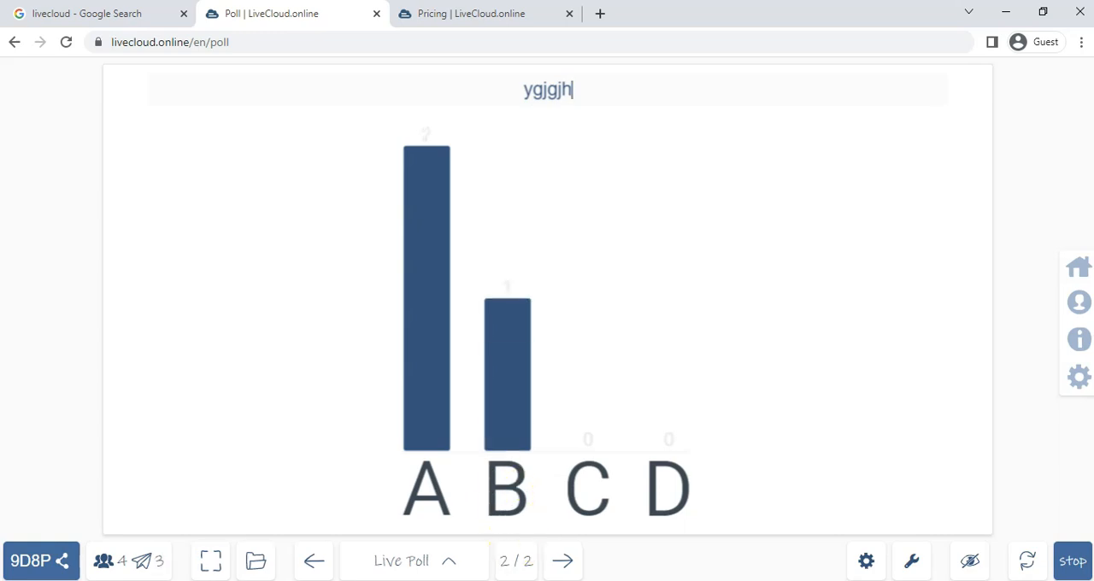
- Submit answer C from the participant window, and go back to the first poll slide in the host's presentation
key("alt+Tab")
left_click(776, 249)
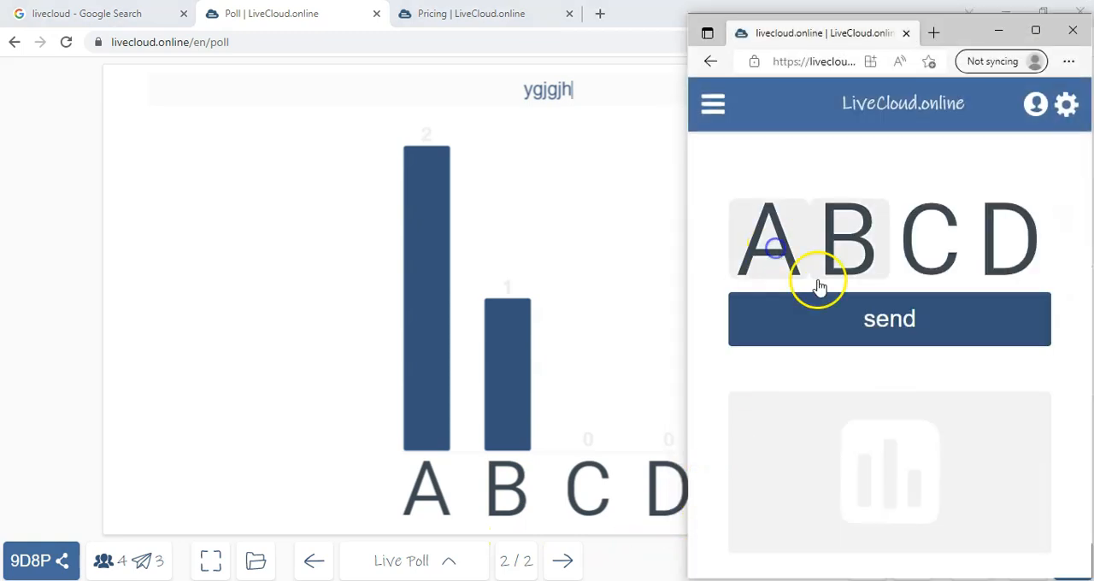
left_click(935, 322)
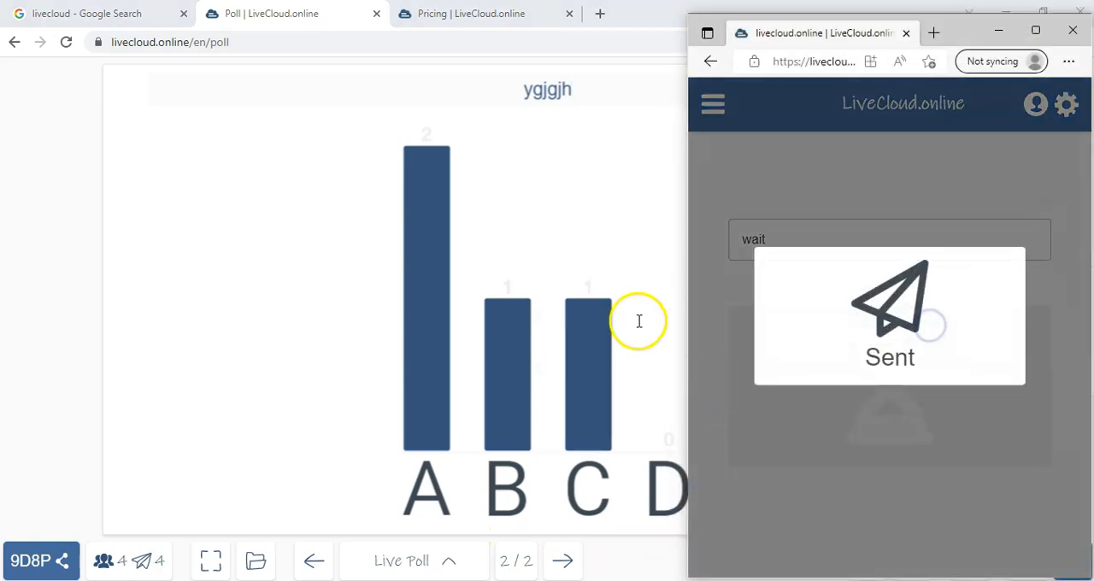
left_click(548, 194)
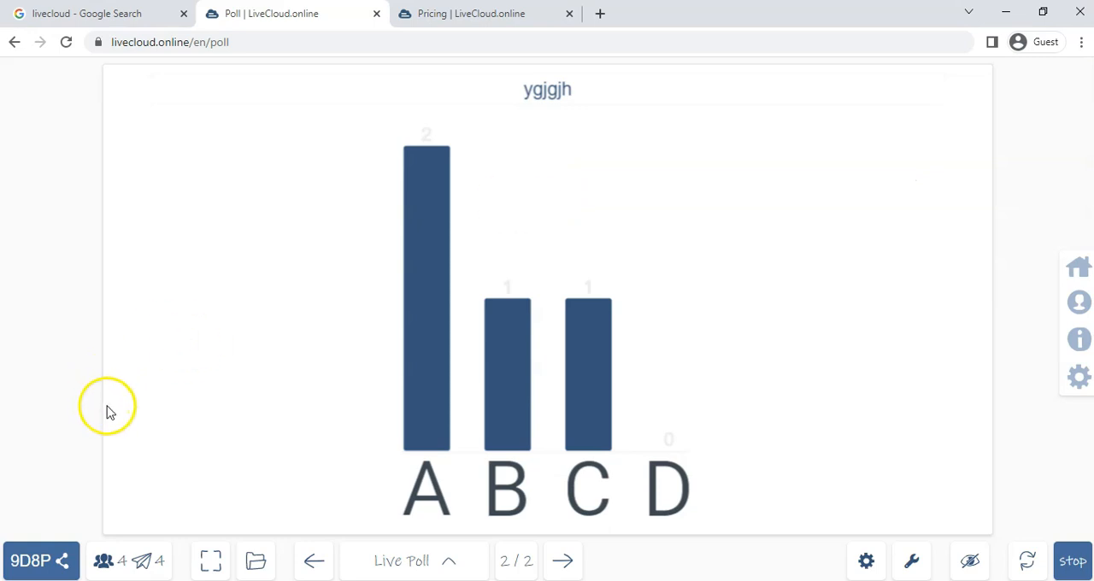
left_click(314, 561)
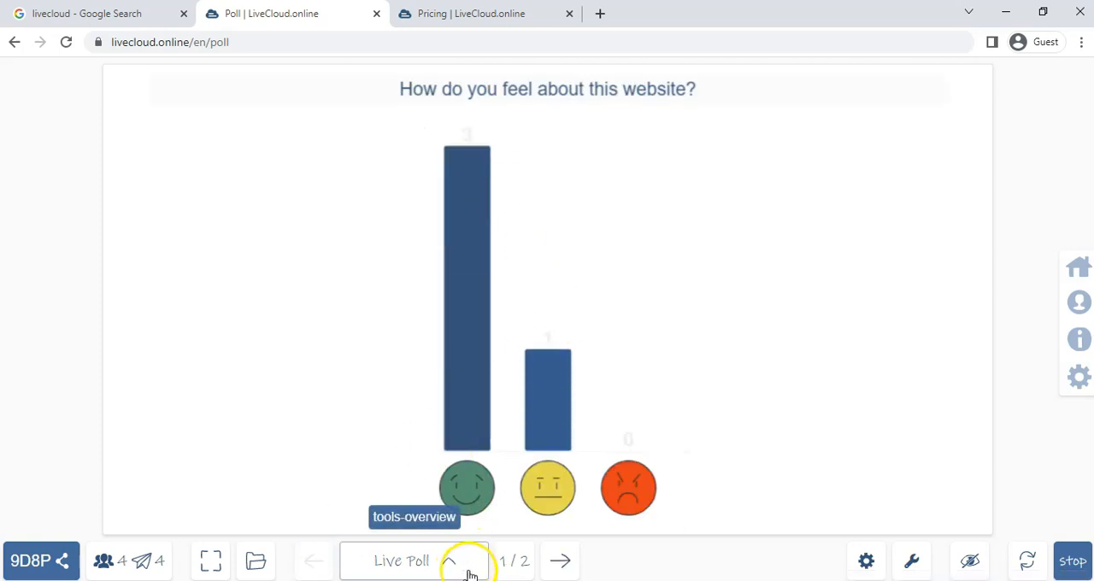
- Go to the second poll slide and check its overview of participants and submissions, closing the overview when done
left_click(560, 561)
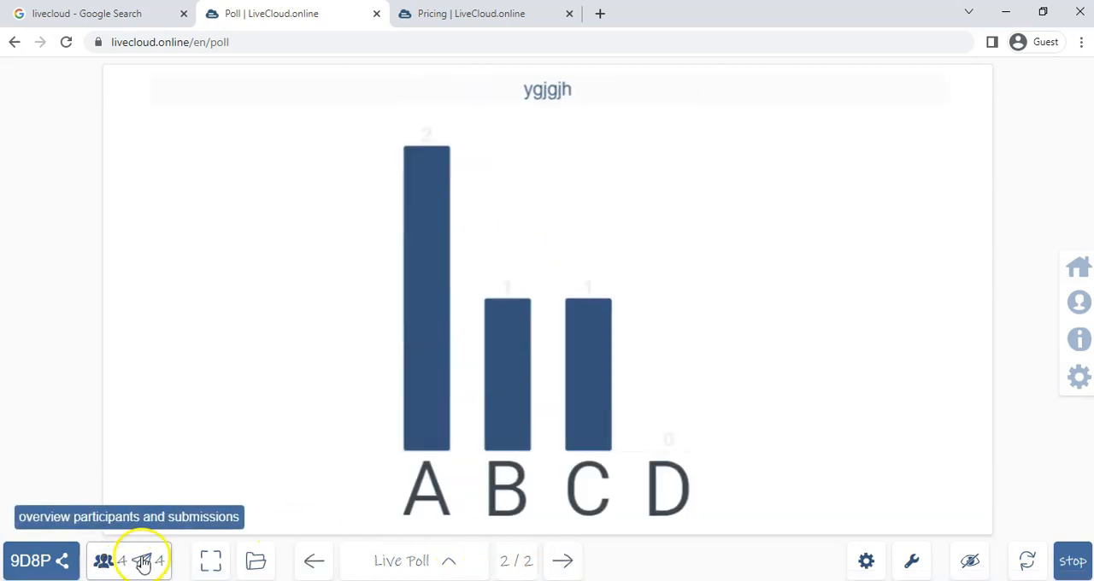
left_click(134, 561)
left_click(818, 214)
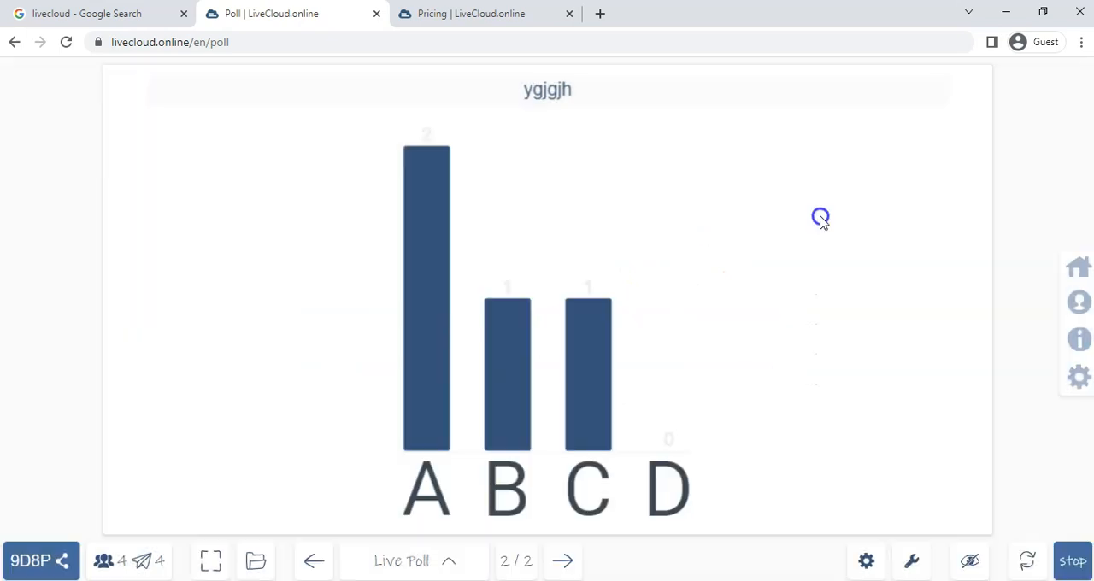
- Add a Multiple Choice slide with answer options A, B, C and D, and start it
left_click(451, 564)
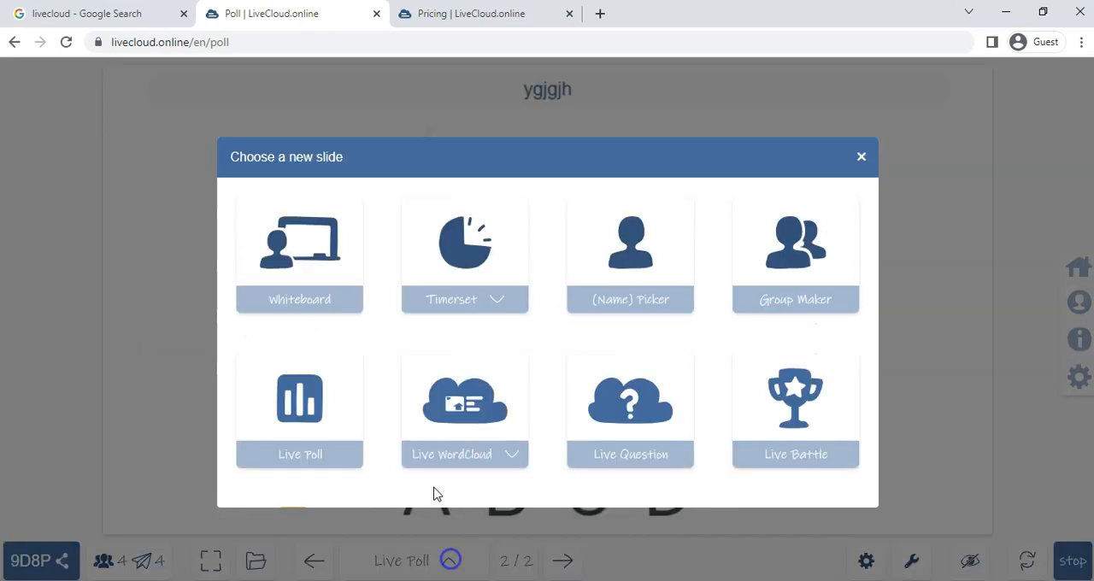
scroll(325, 295, "down", 1)
scroll(312, 405, "down", 1)
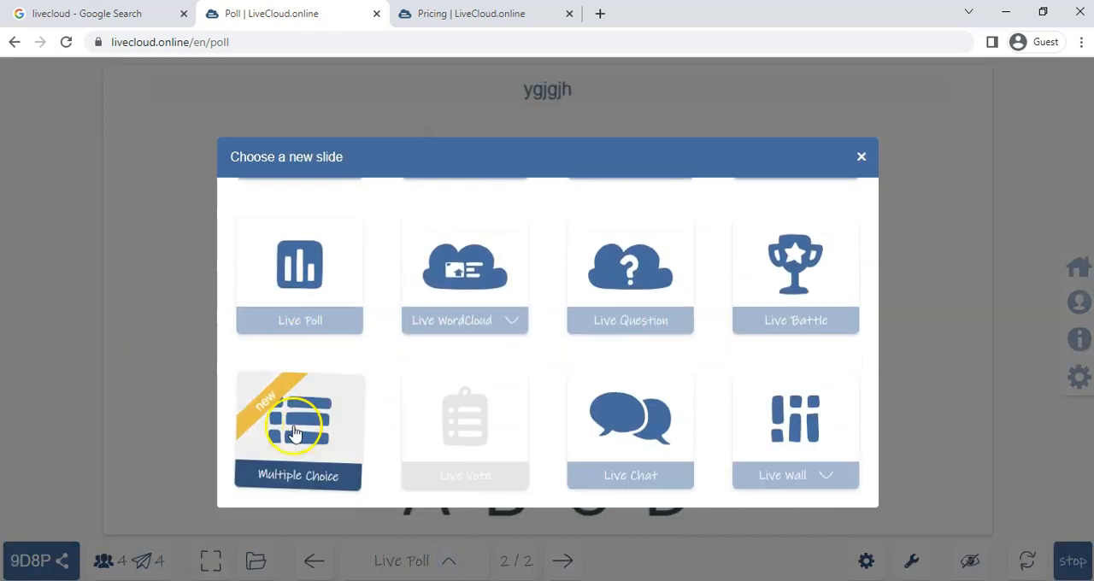
left_click(304, 426)
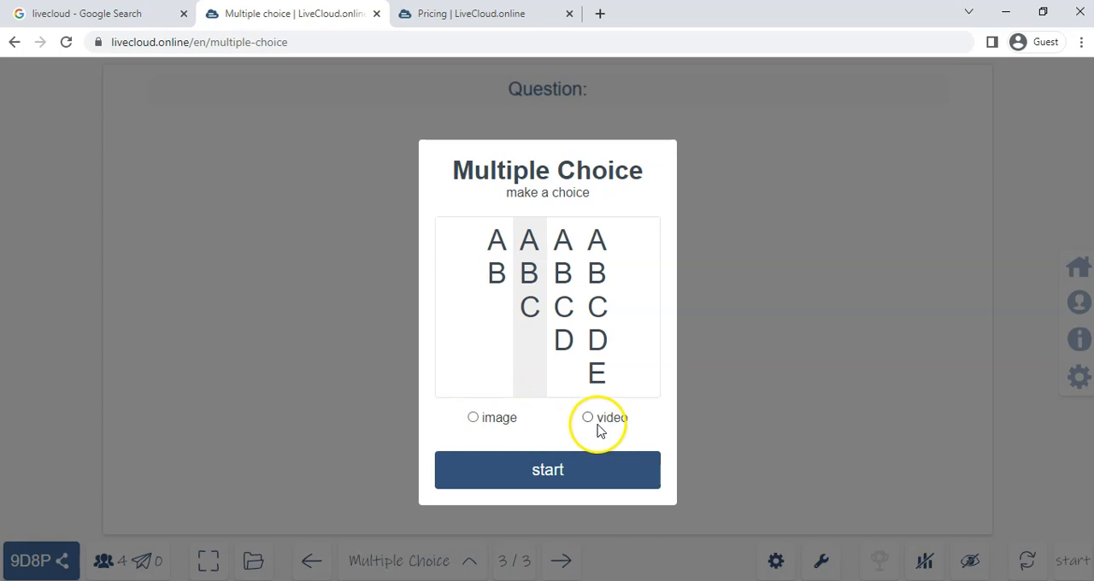
left_click(567, 273)
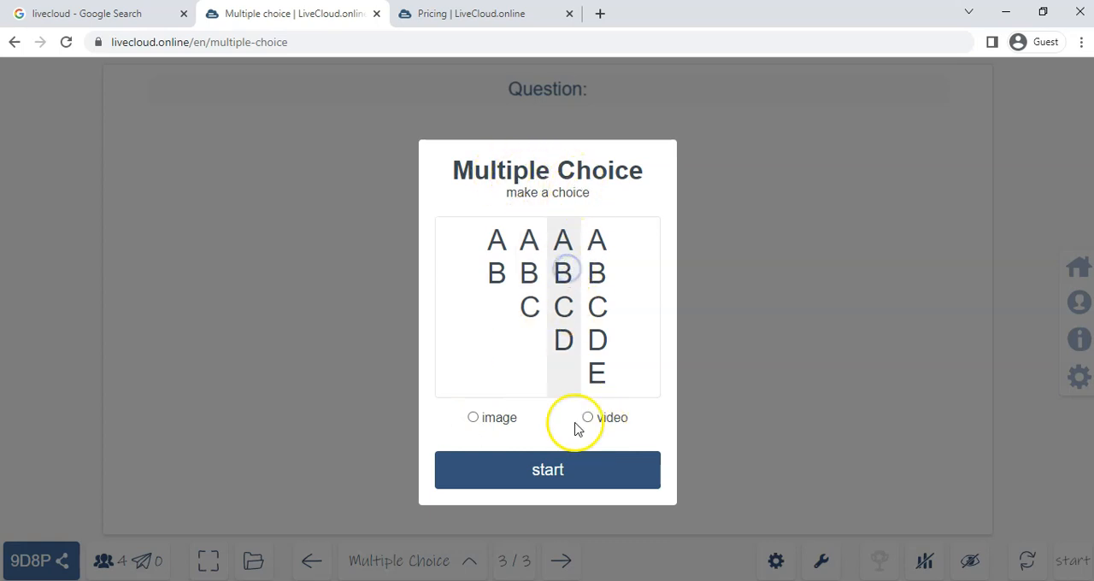
left_click(550, 471)
- Enter the question "What colour is the sky?" with the answers Blue, Yellow, Red and Green for A to D
left_click(599, 87)
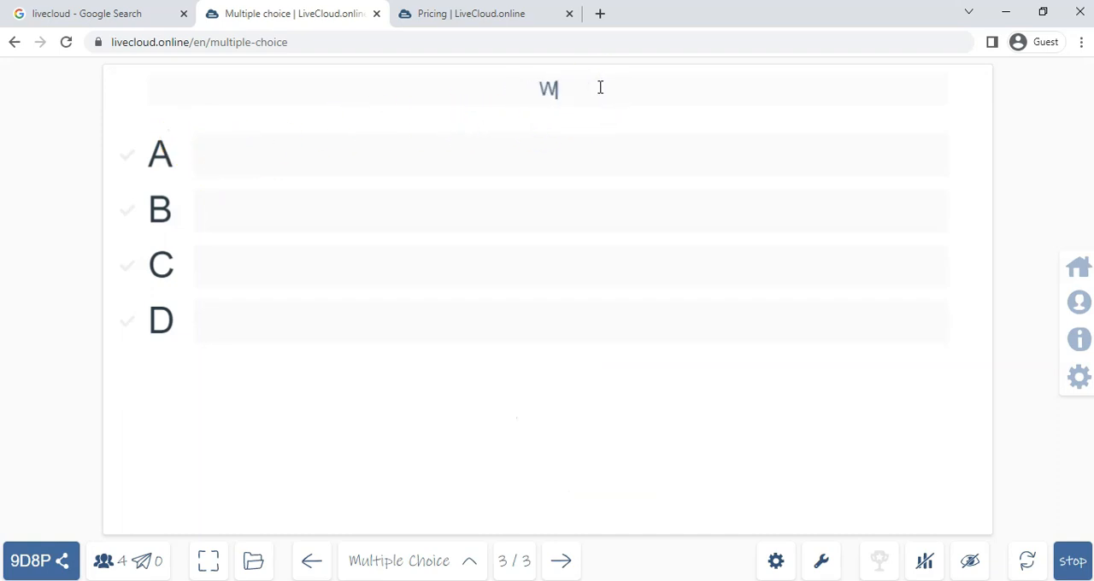
type("What colour is the sky?")
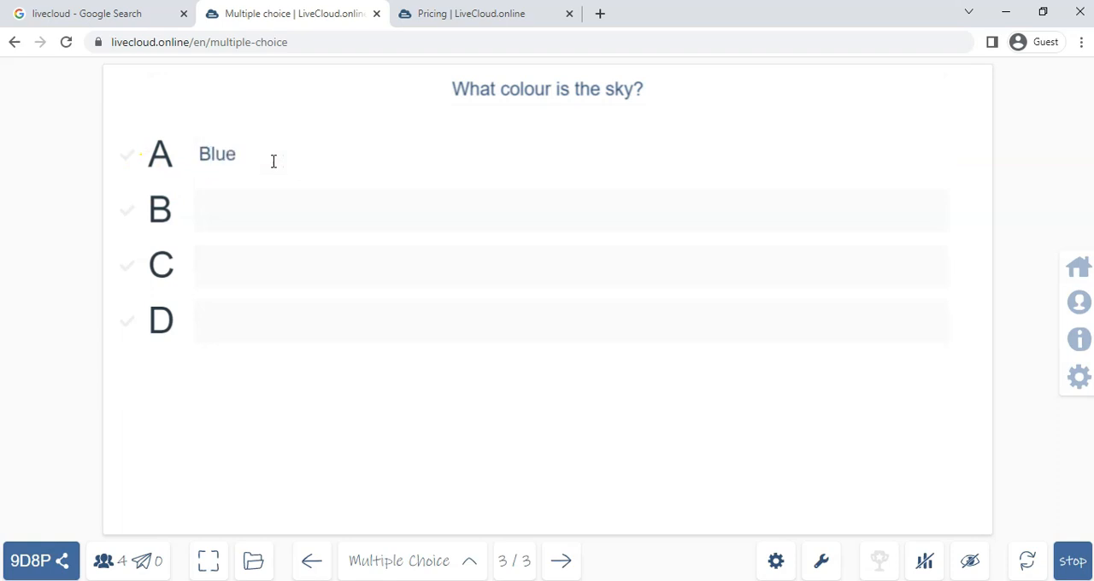
left_click(389, 208)
type("Yellow")
left_click(341, 273)
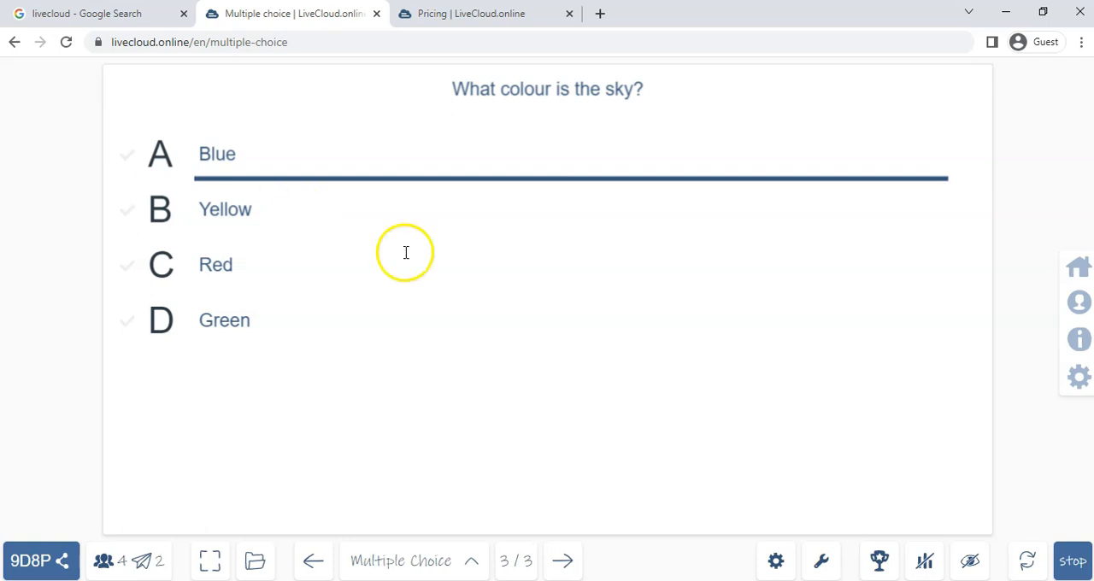
- Submit an answer to the multiple choice question from the participant window, and return to the host's presentation
key("alt+Tab")
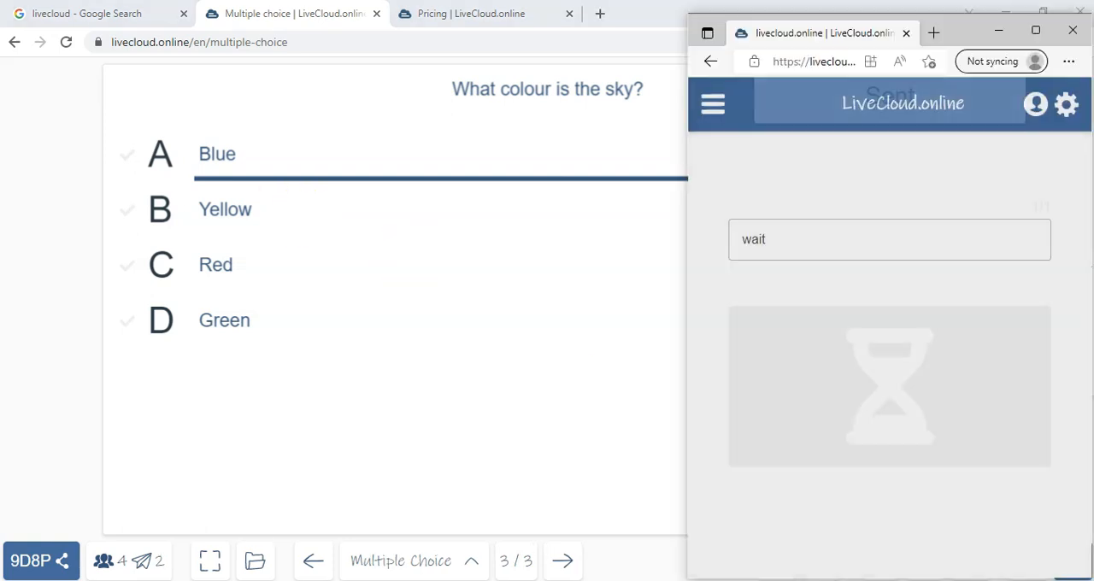
left_click(907, 241)
left_click(920, 321)
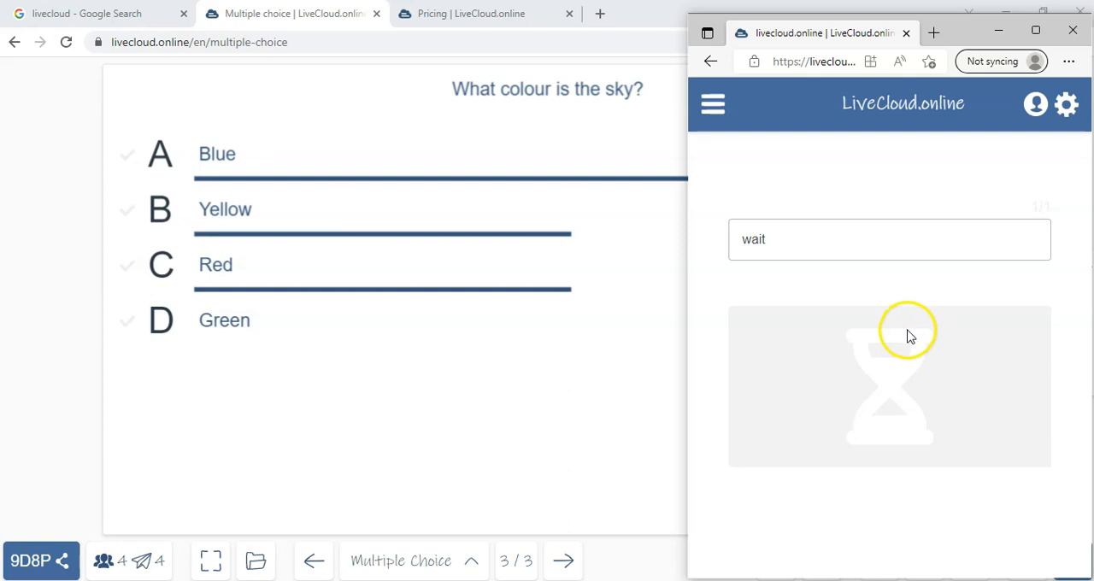
left_click(395, 394)
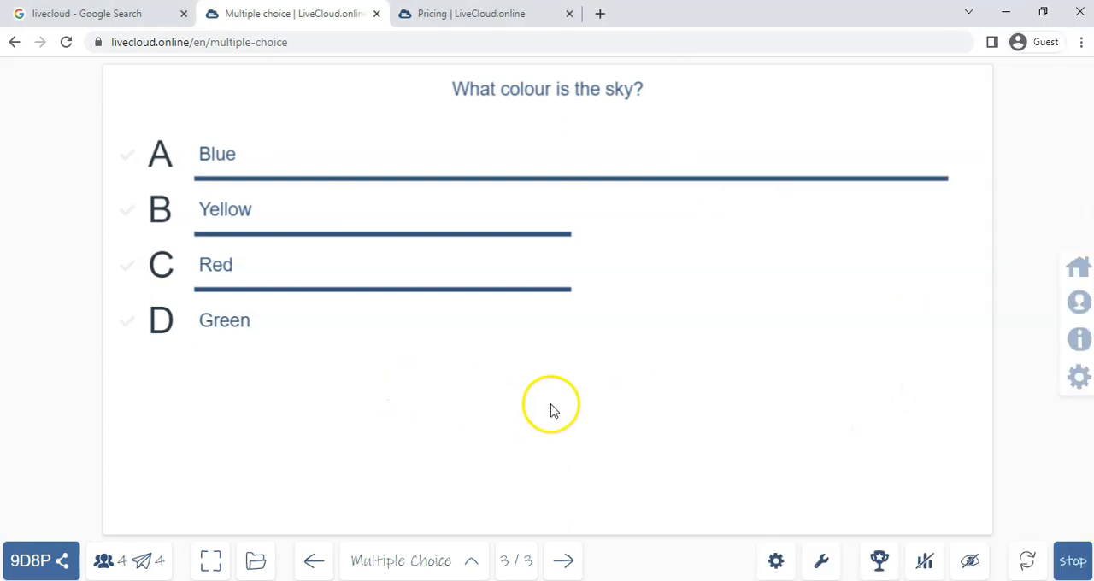
- Mark answer A (Blue) as correct and reveal it, and toggle the result bars off and back on
left_click(143, 144)
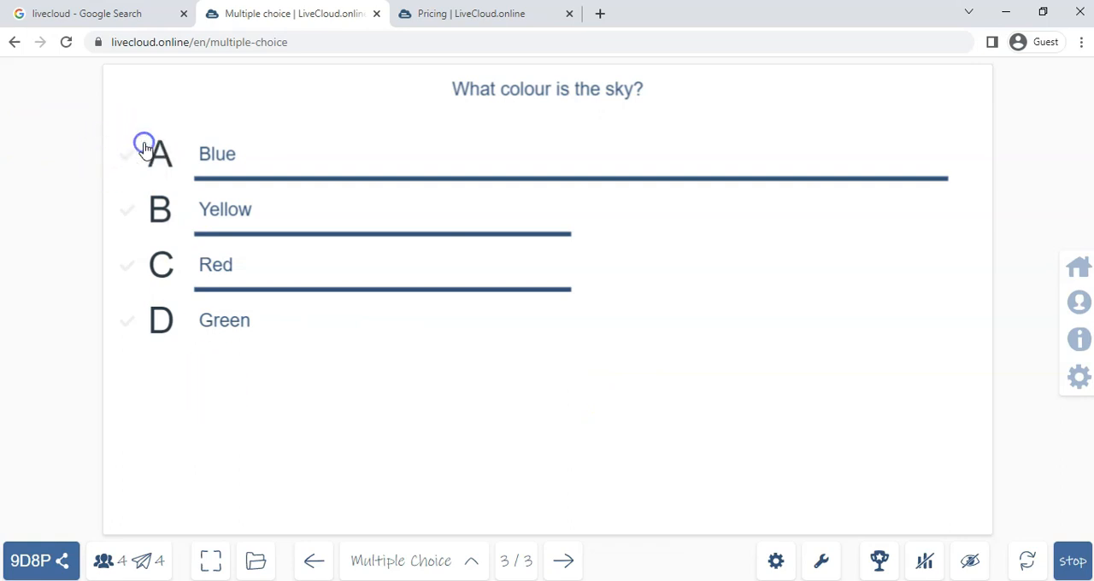
left_click(880, 563)
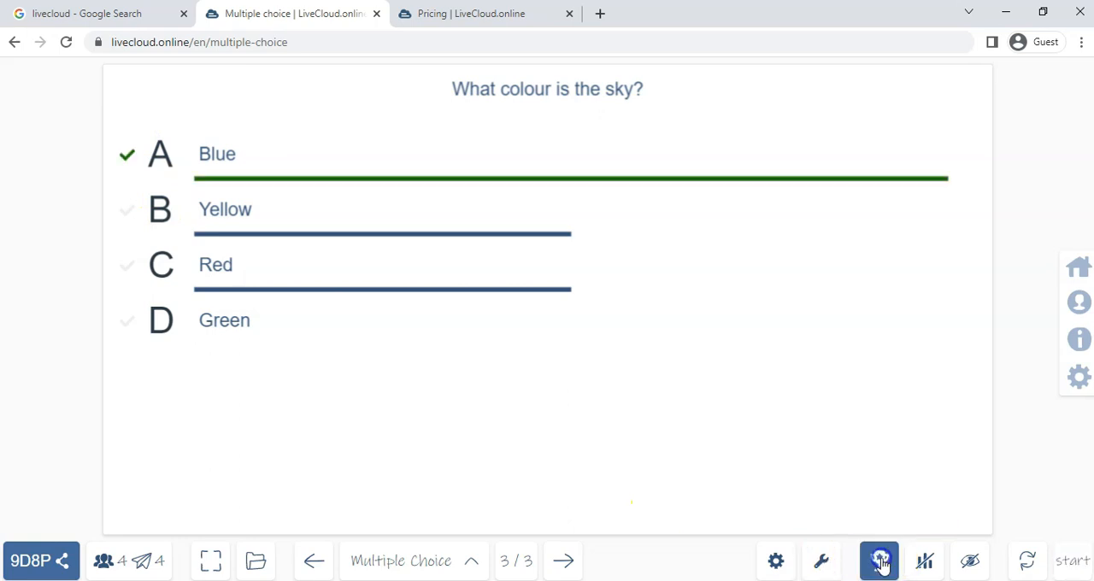
left_click(925, 562)
left_click(924, 562)
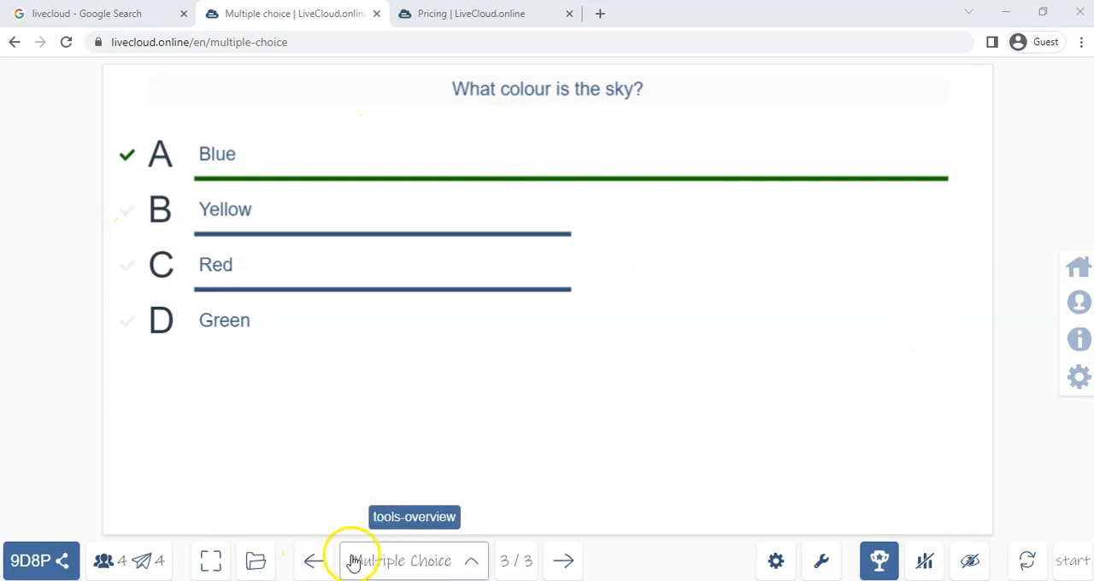
- Look over the available slide types without adding one, and go back through the presentation to the first poll slide
left_click(474, 563)
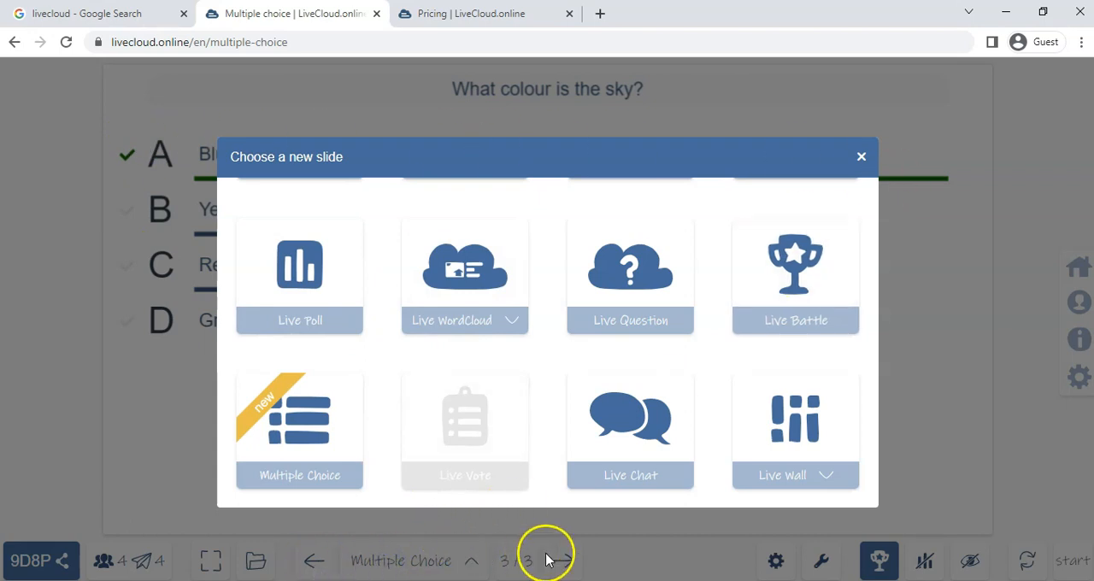
left_click(139, 347)
left_click(860, 158)
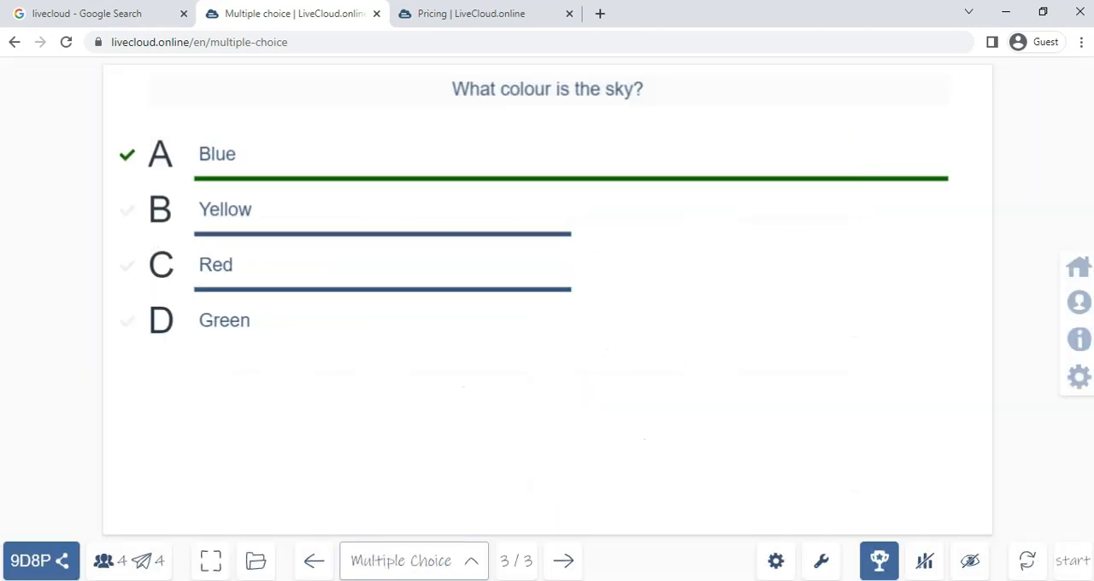
left_click(315, 561)
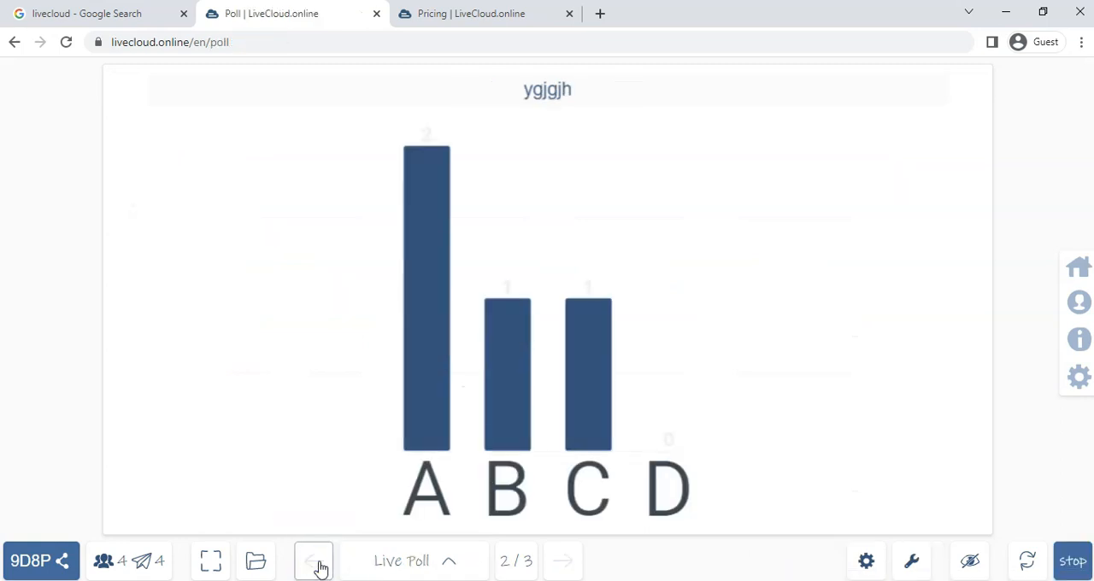
left_click(316, 563)
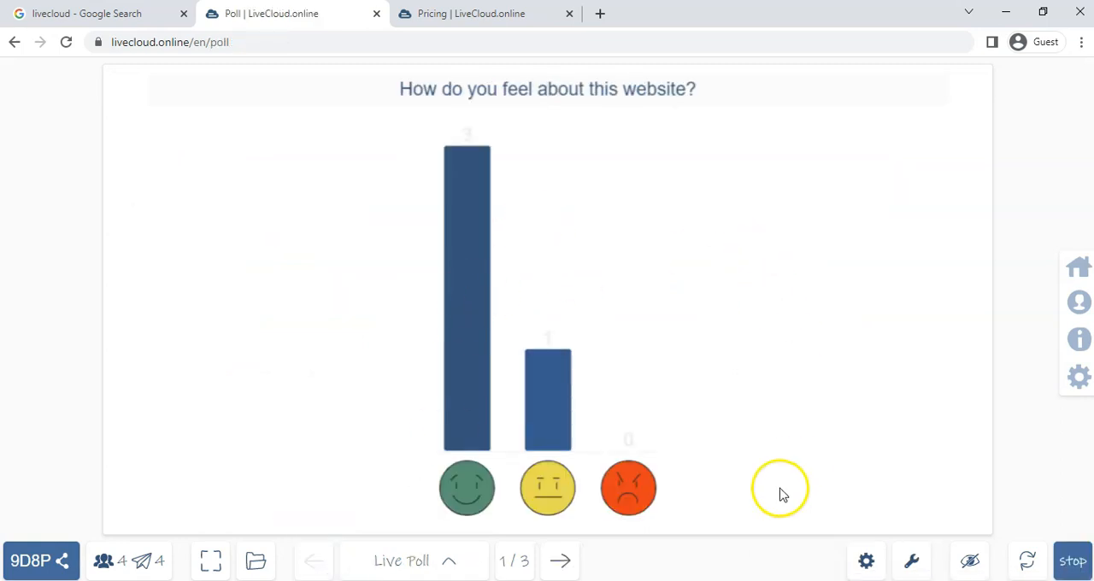